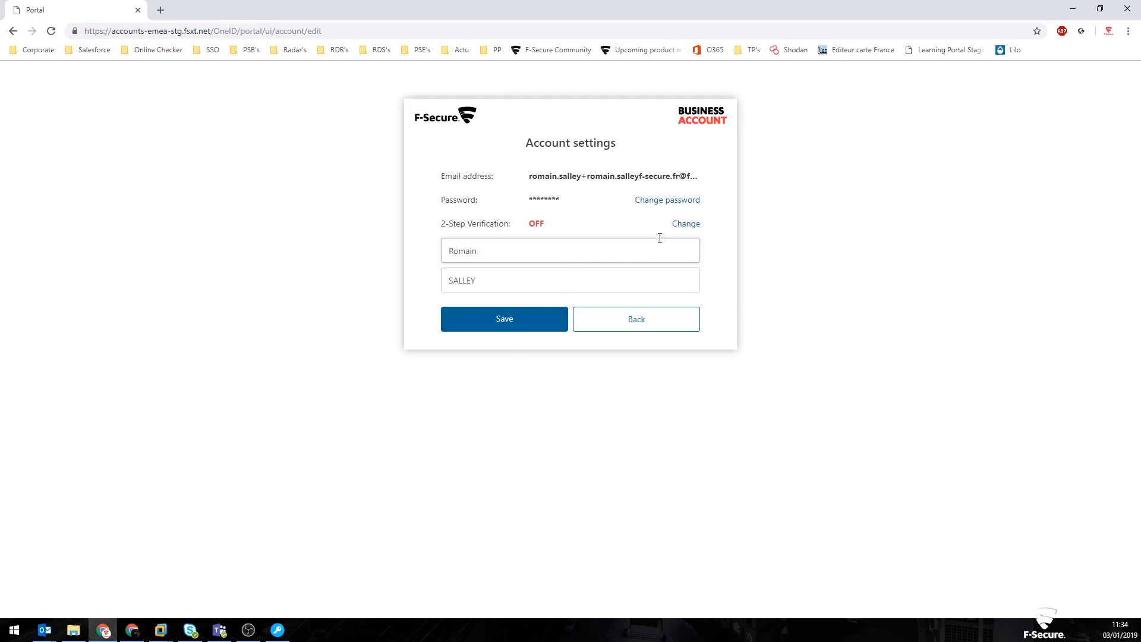
- Enable 2-Step Verification with the authenticator app code, save the account and return to the portal
left_click(687, 225)
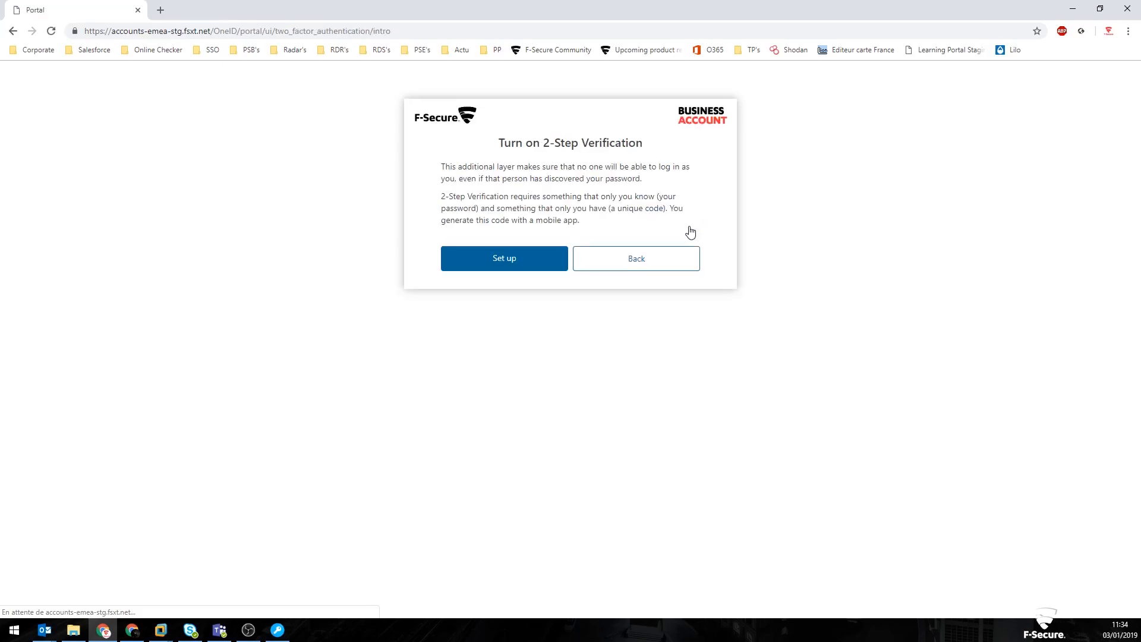
left_click(532, 261)
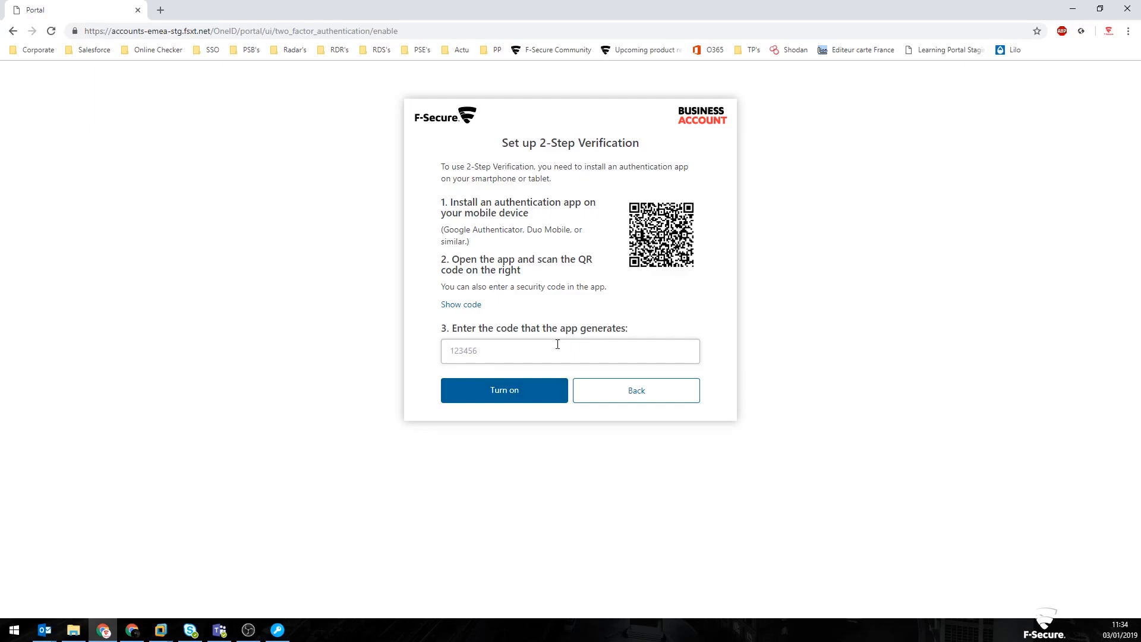
key("Return")
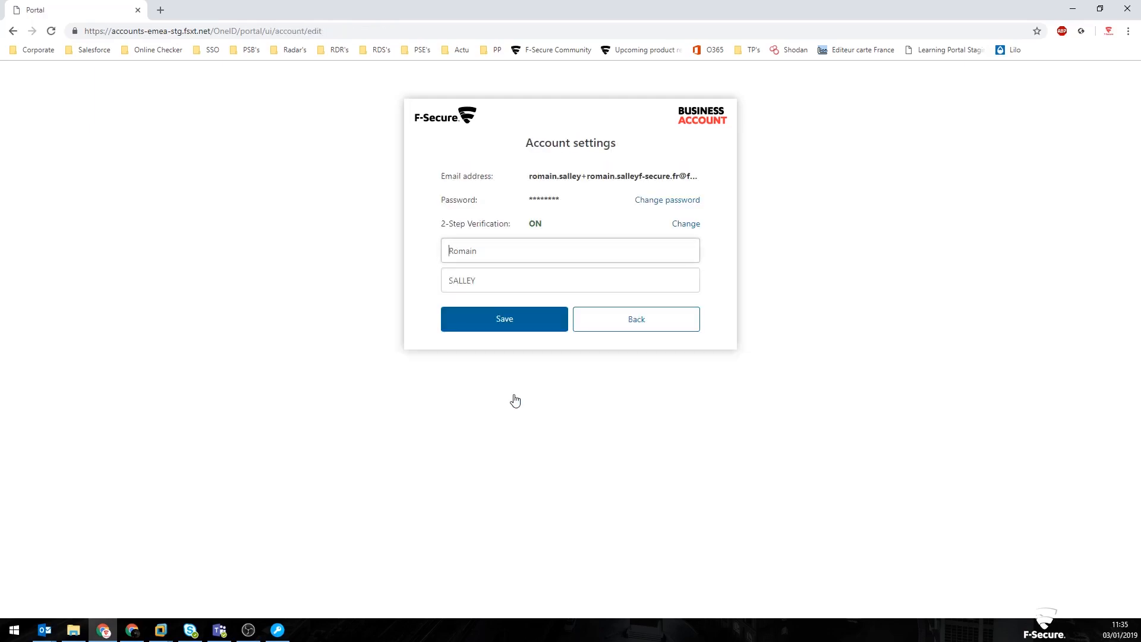
left_click(451, 322)
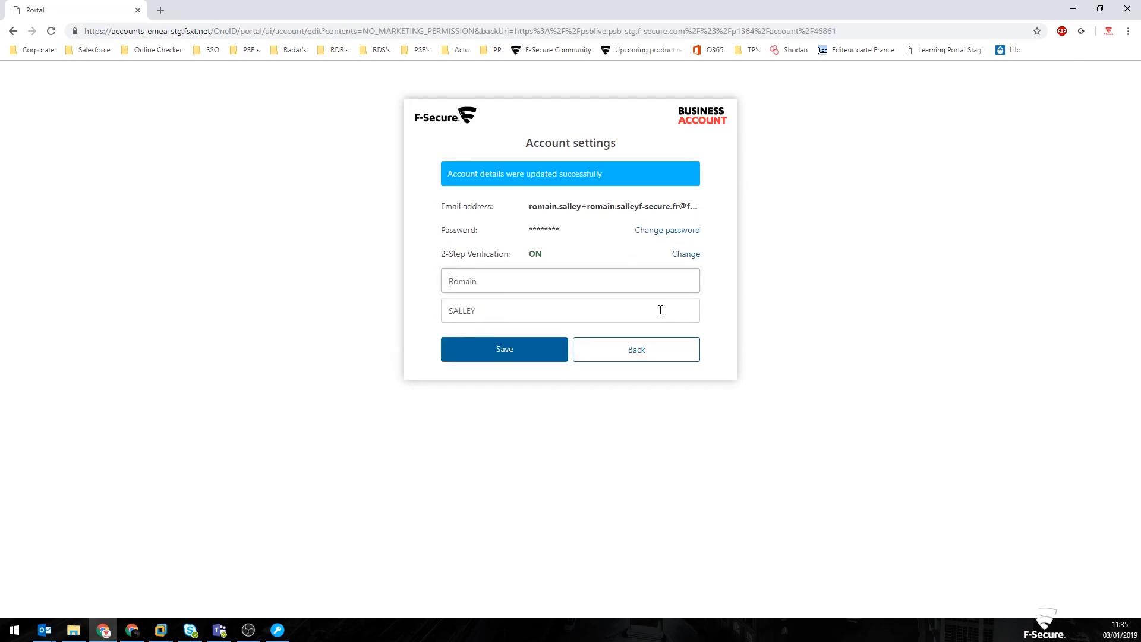
left_click(657, 352)
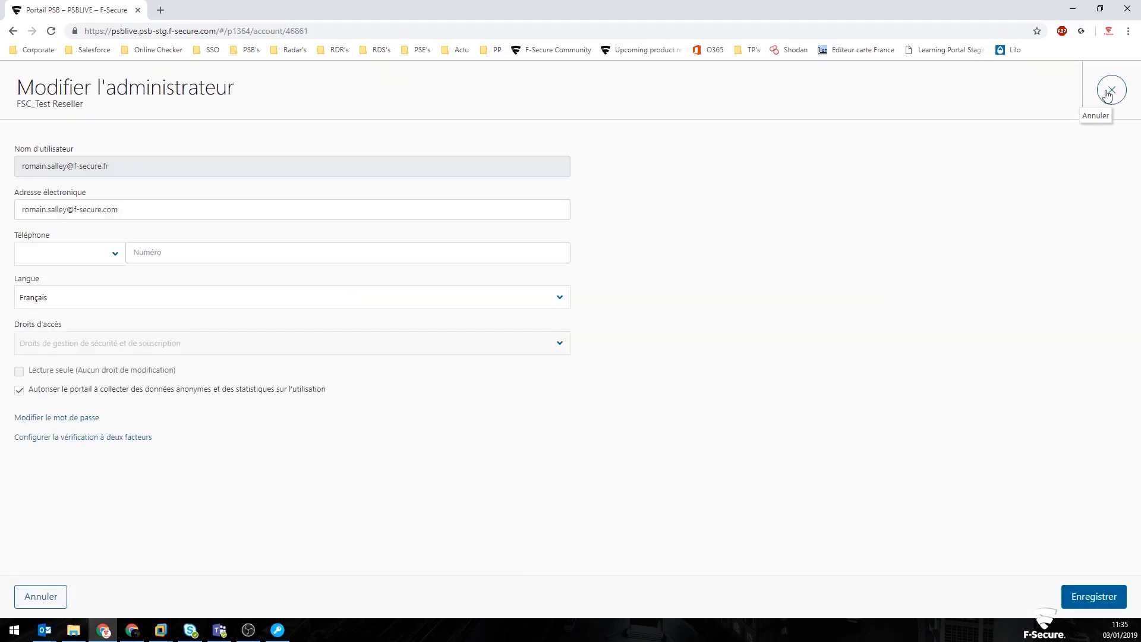
- Close the administrator page and sign out with Déconnexion
left_click(1110, 87)
left_click(1052, 80)
left_click(982, 144)
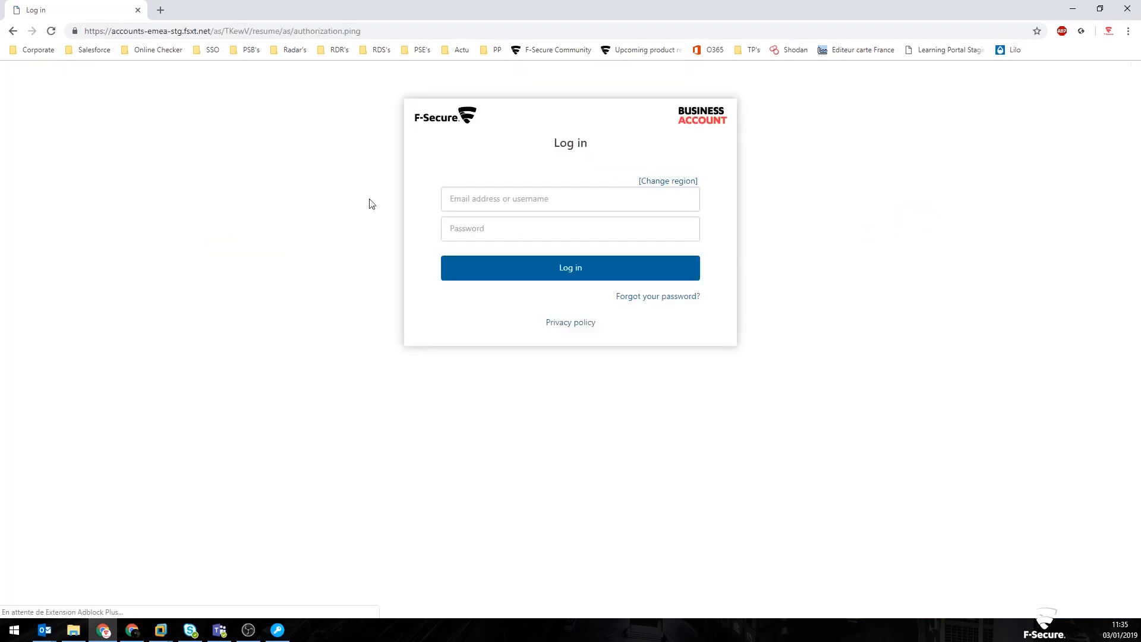
- Sign back in using the saved login and a 2-Step Verification code
left_click(537, 205)
key("alt+shift+l")
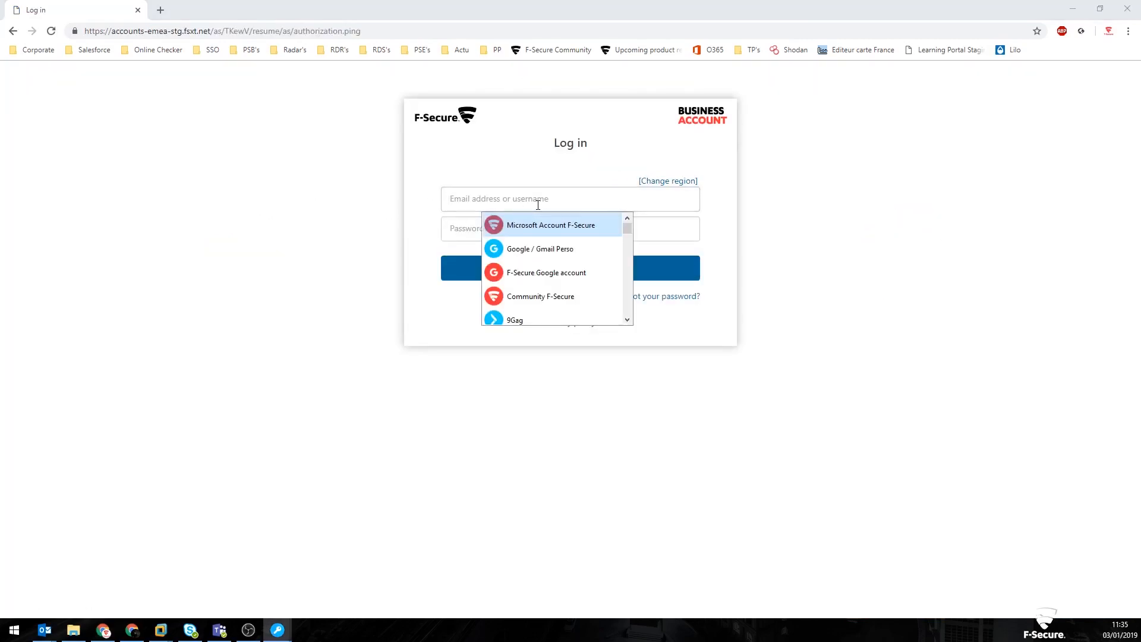
type("psb")
key("Down")
key("Down")
key("Down")
key("Return")
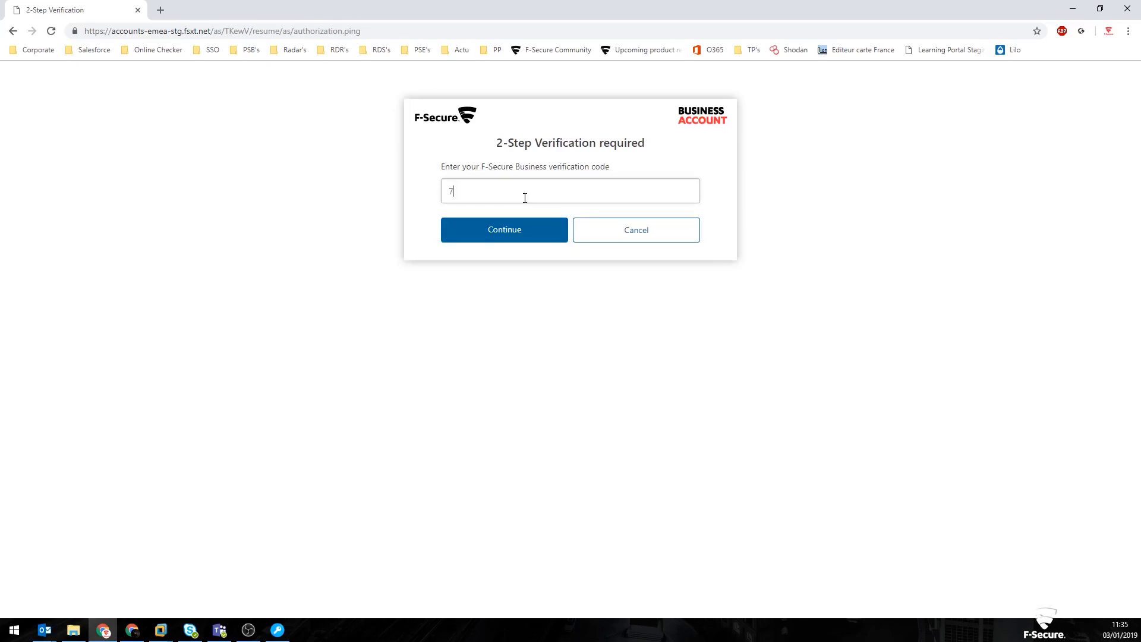
left_click(524, 198)
key("Return")
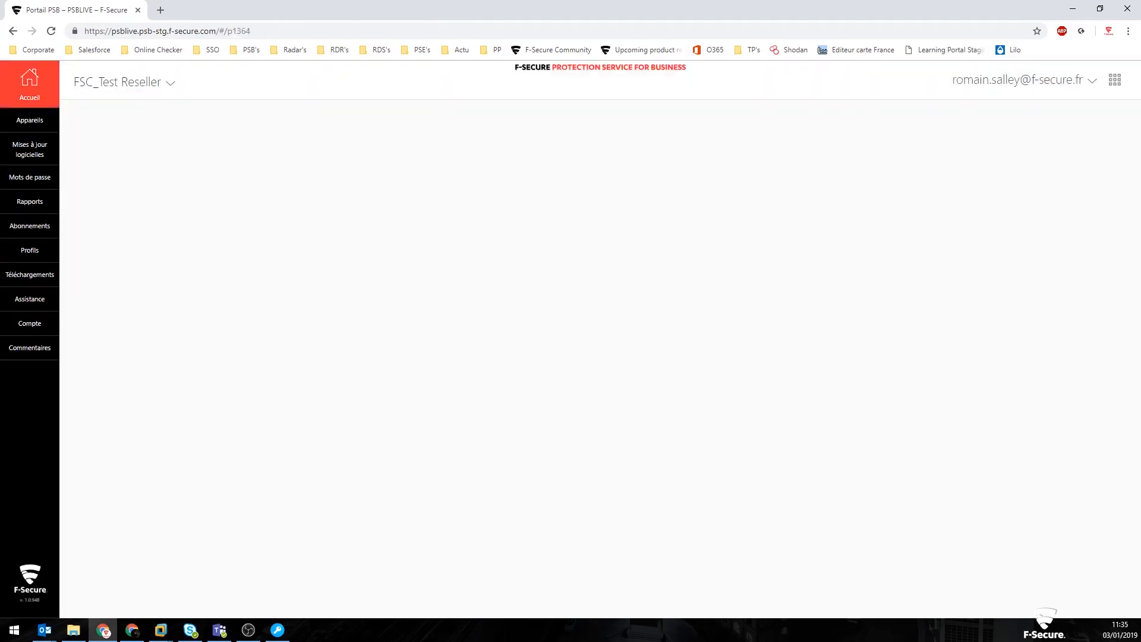
- Select the administrator's own company and show its Appareils list of 13 devices
left_click(141, 83)
type("rom")
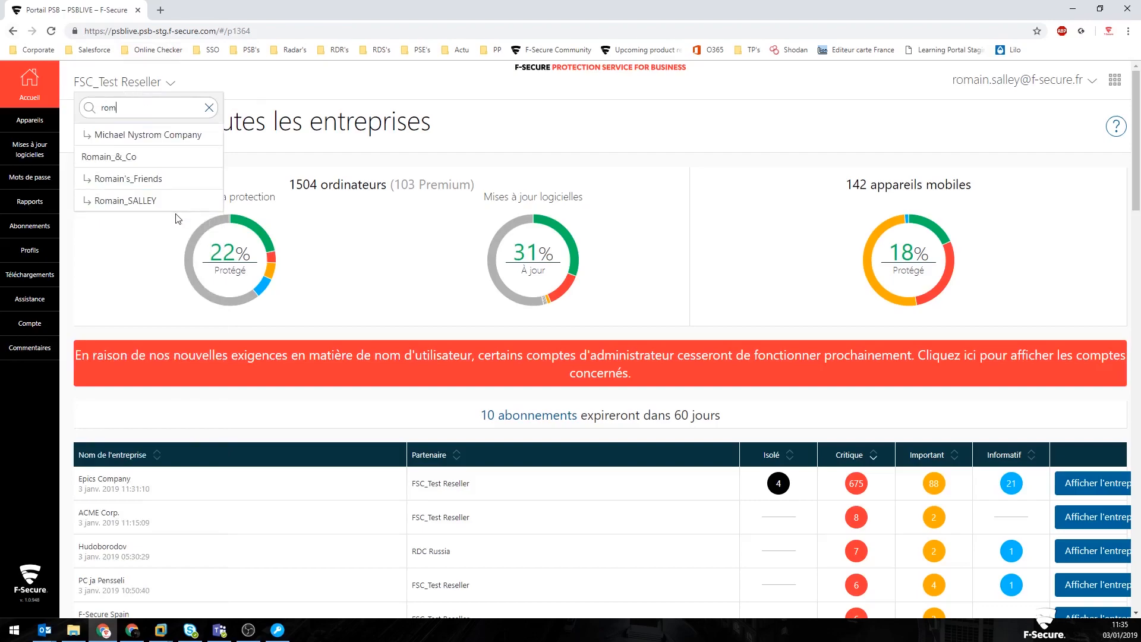
left_click(126, 201)
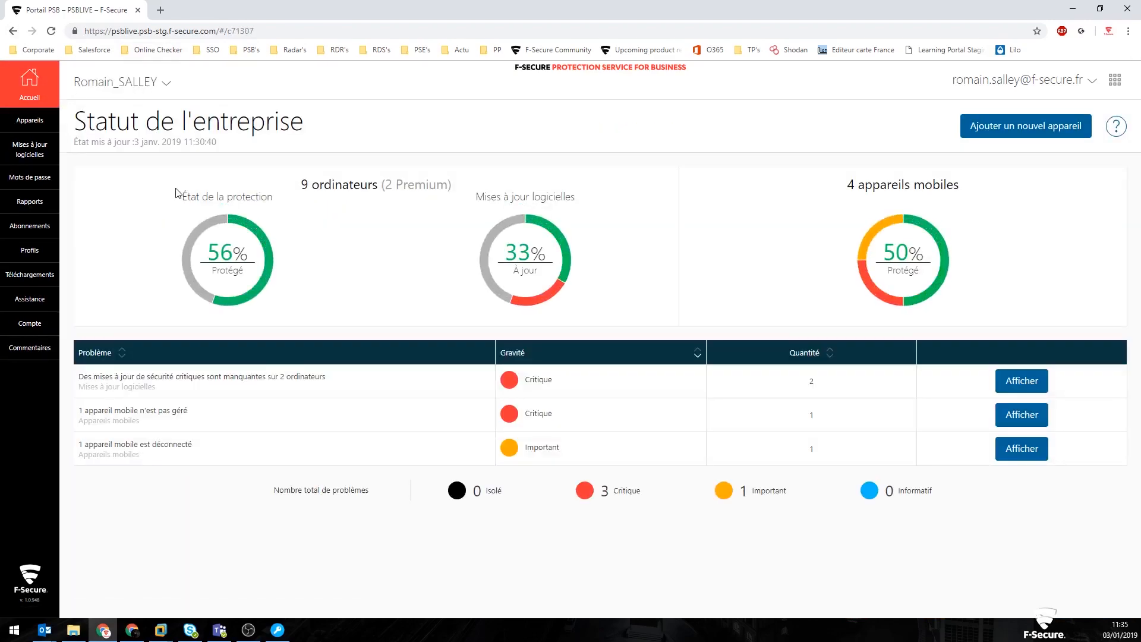
left_click(57, 128)
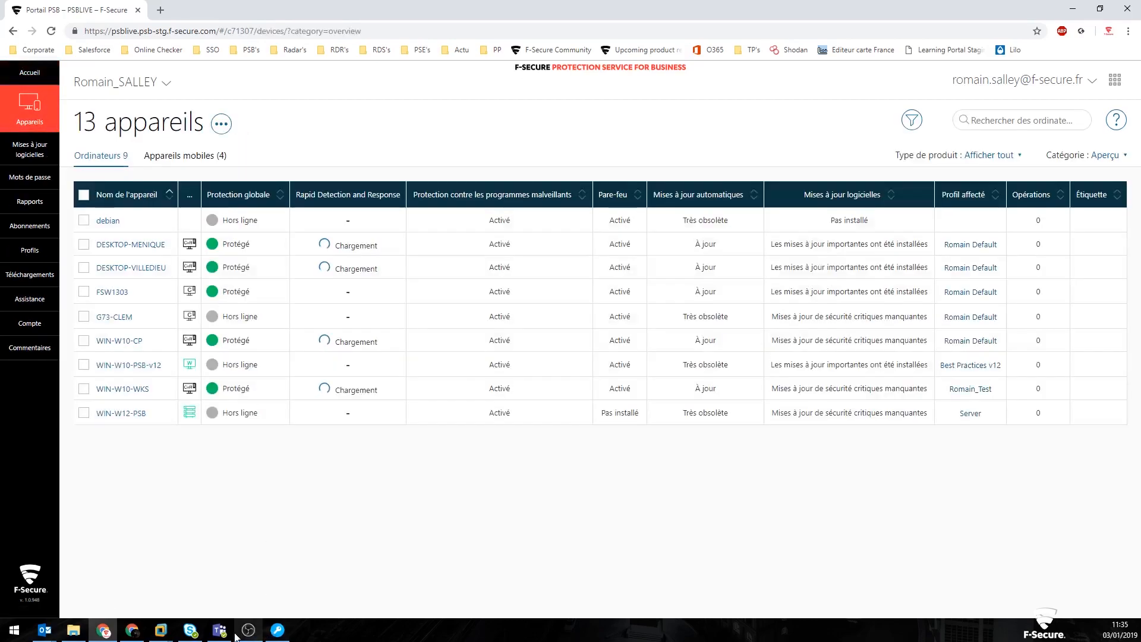
mouse_move(160, 630)
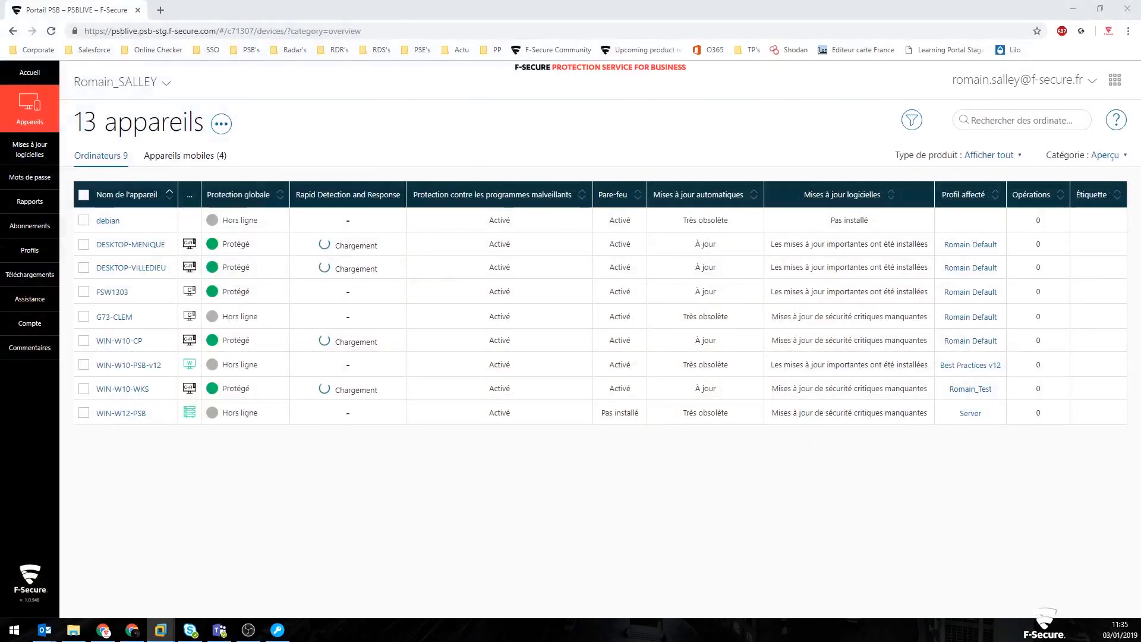
left_click(161, 630)
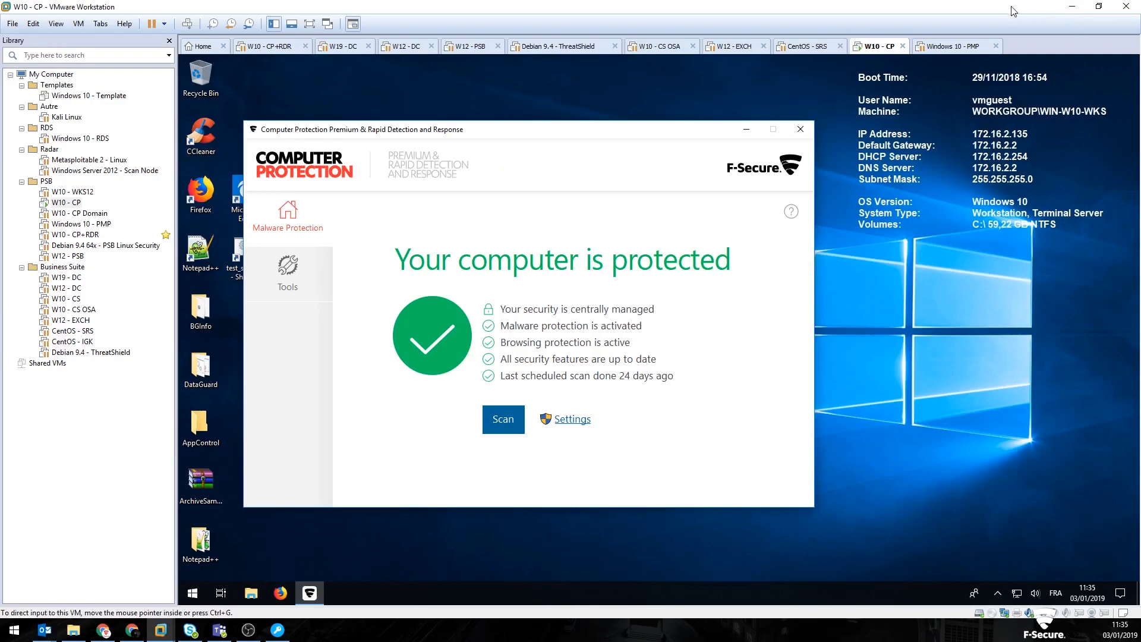
left_click(1072, 6)
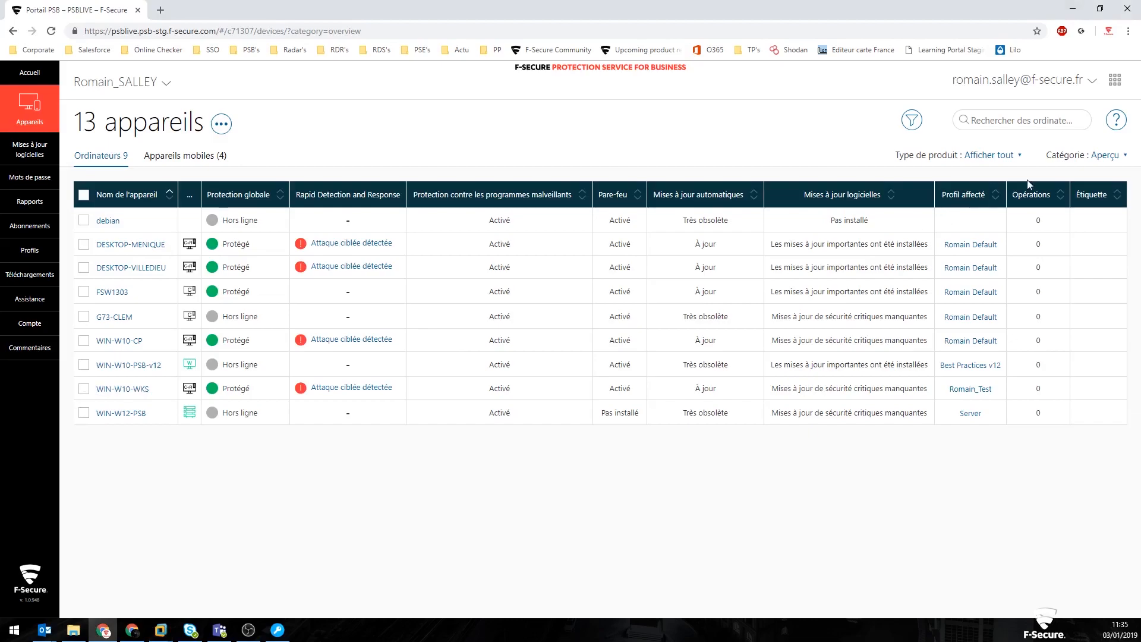
left_click(1112, 158)
left_click(998, 321)
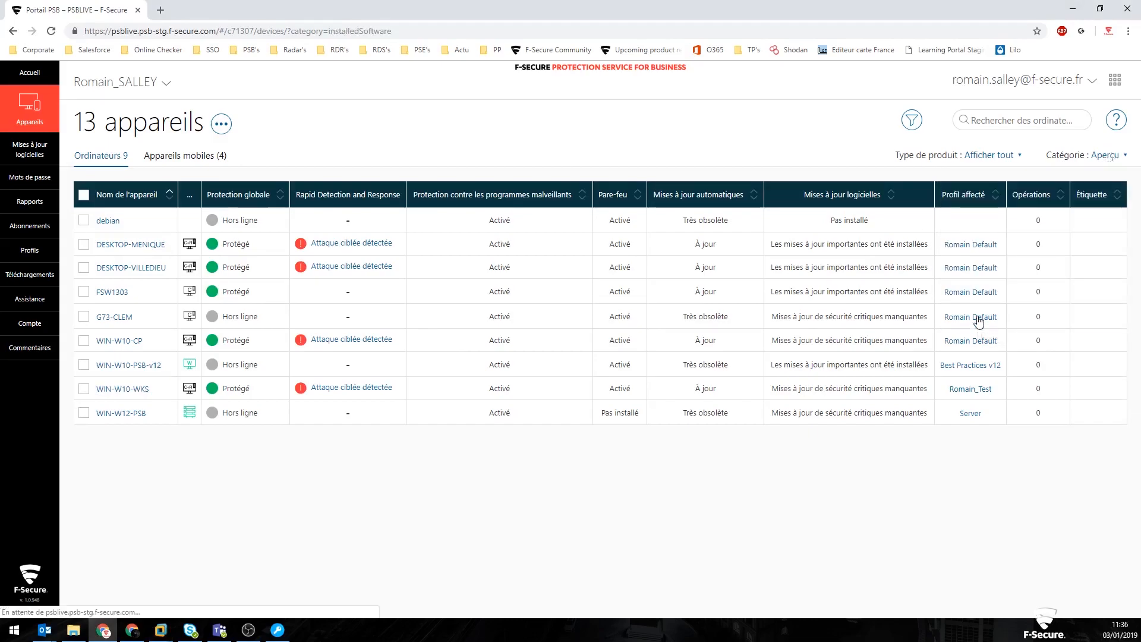
left_click_drag(223, 382, 374, 380)
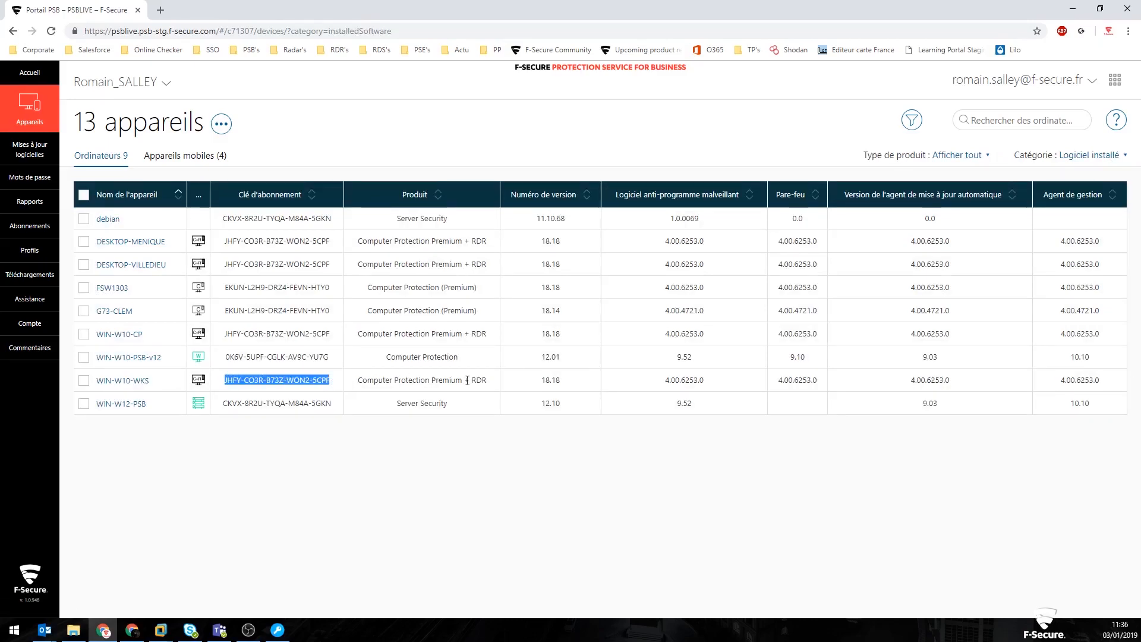
left_click(130, 83)
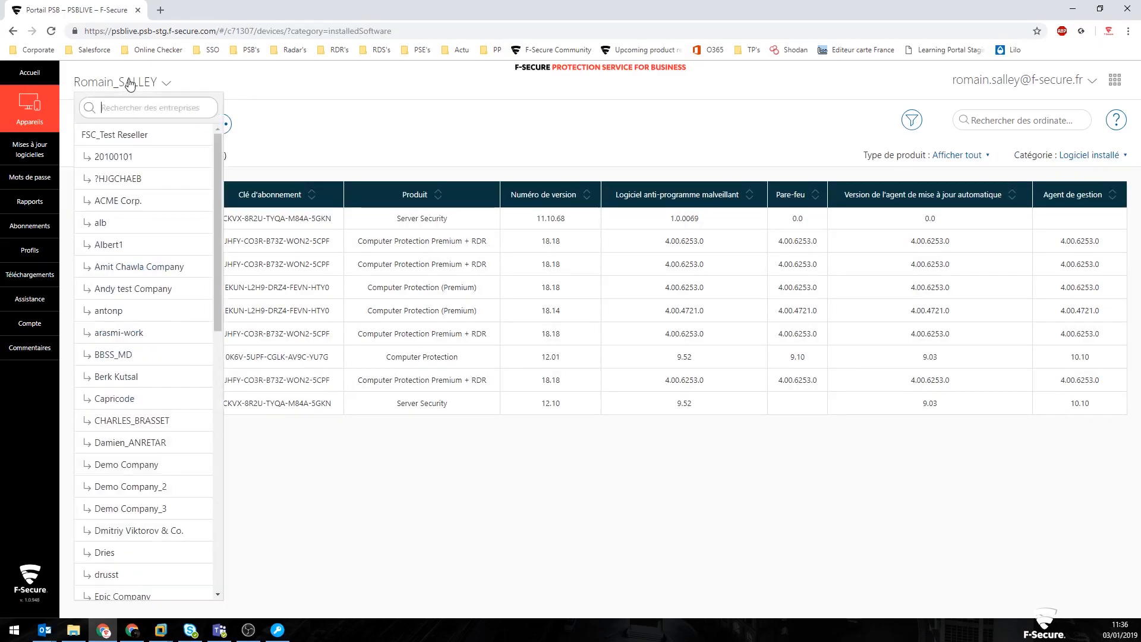
type("rom")
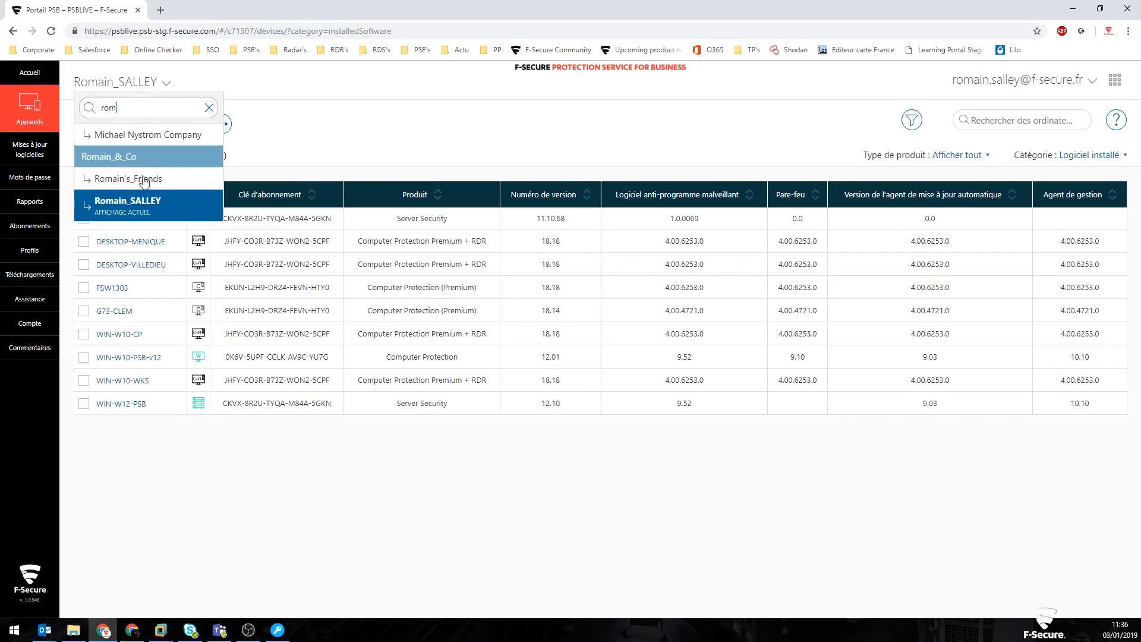
left_click(143, 180)
left_click(28, 227)
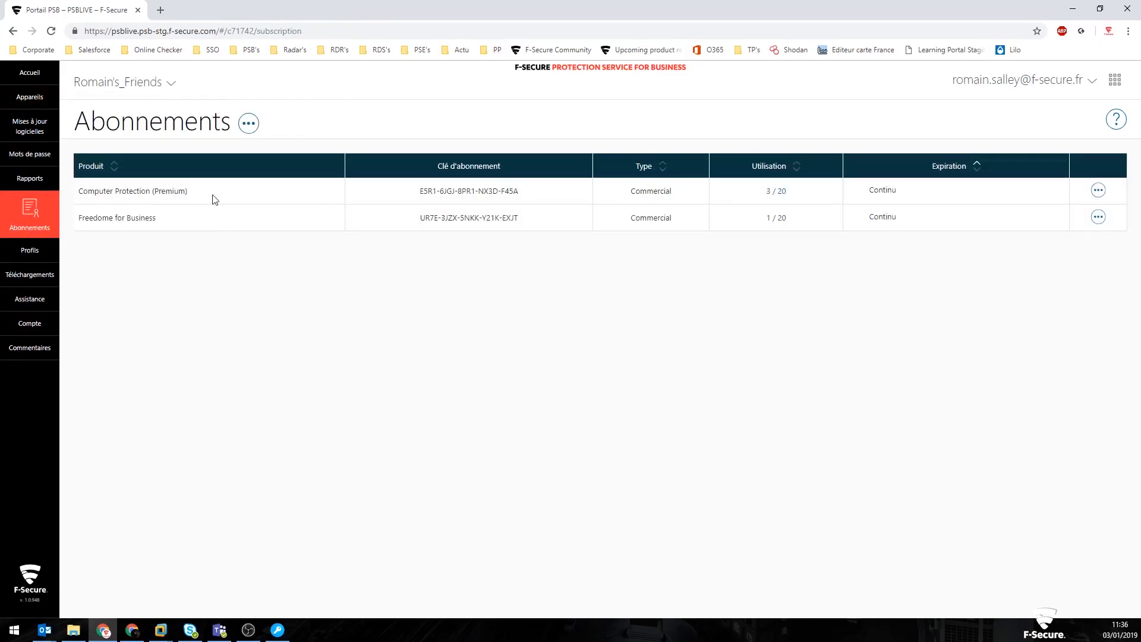
left_click_drag(419, 191, 552, 207)
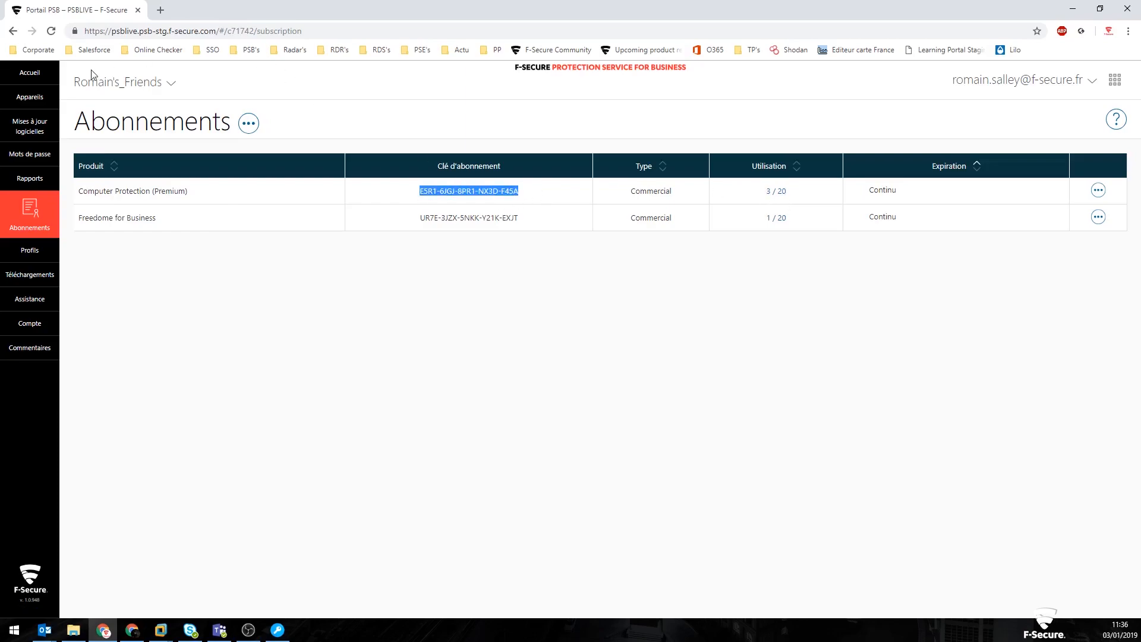
left_click(108, 81)
type("rom")
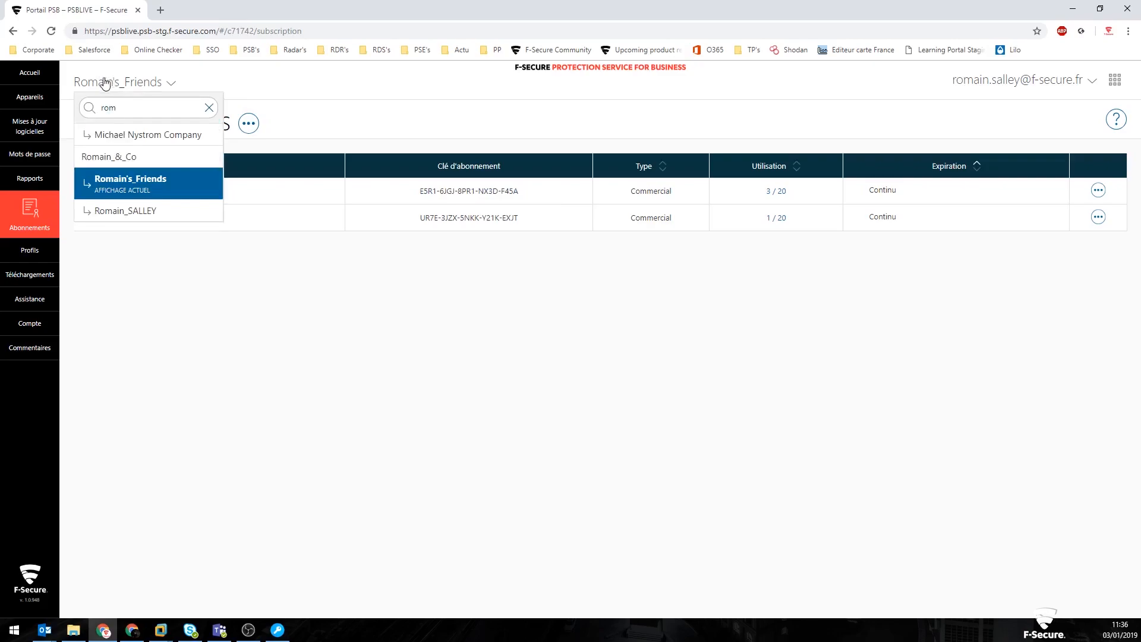
left_click(156, 214)
left_click(37, 100)
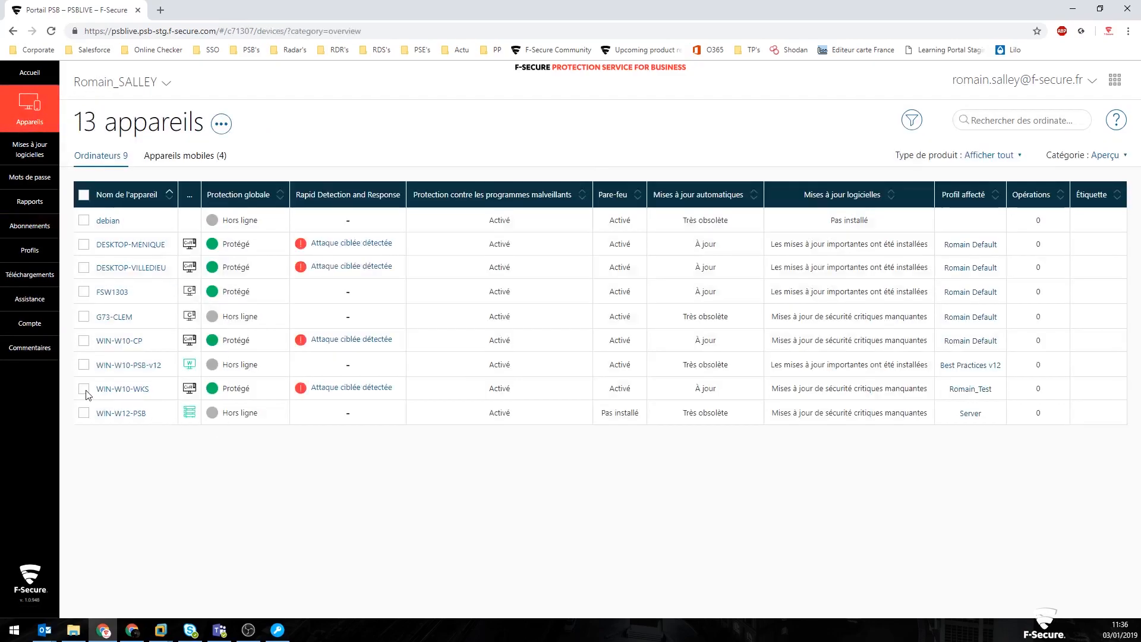
- Give WIN-W10-WKS the other organisation's saved subscription key, confirming the different-account prompt
left_click(85, 390)
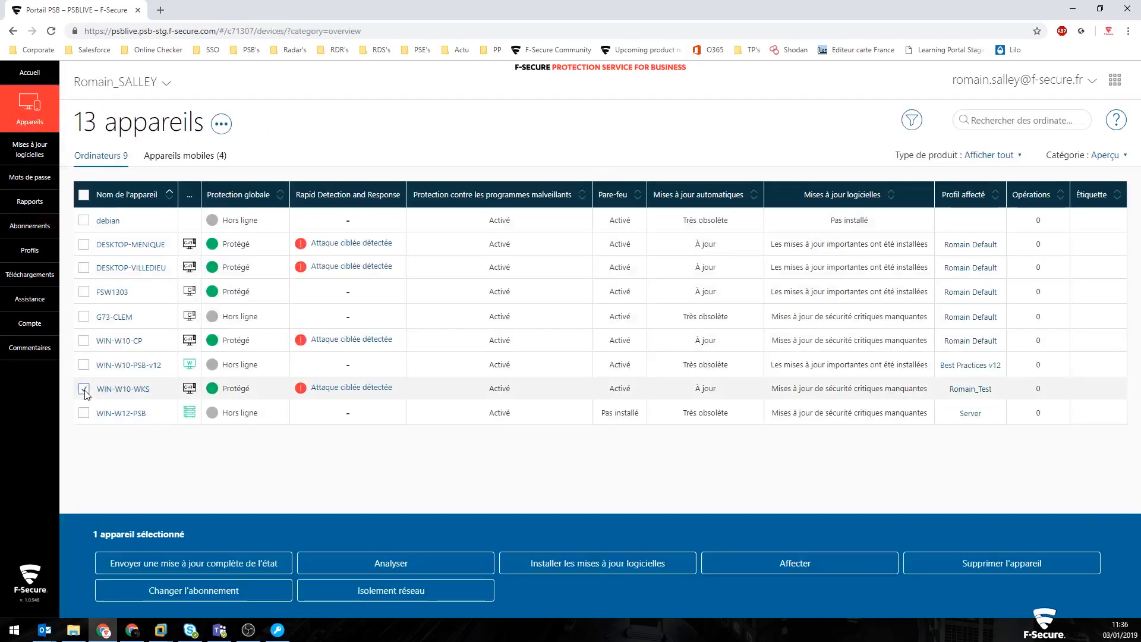
left_click(237, 591)
left_click(188, 591)
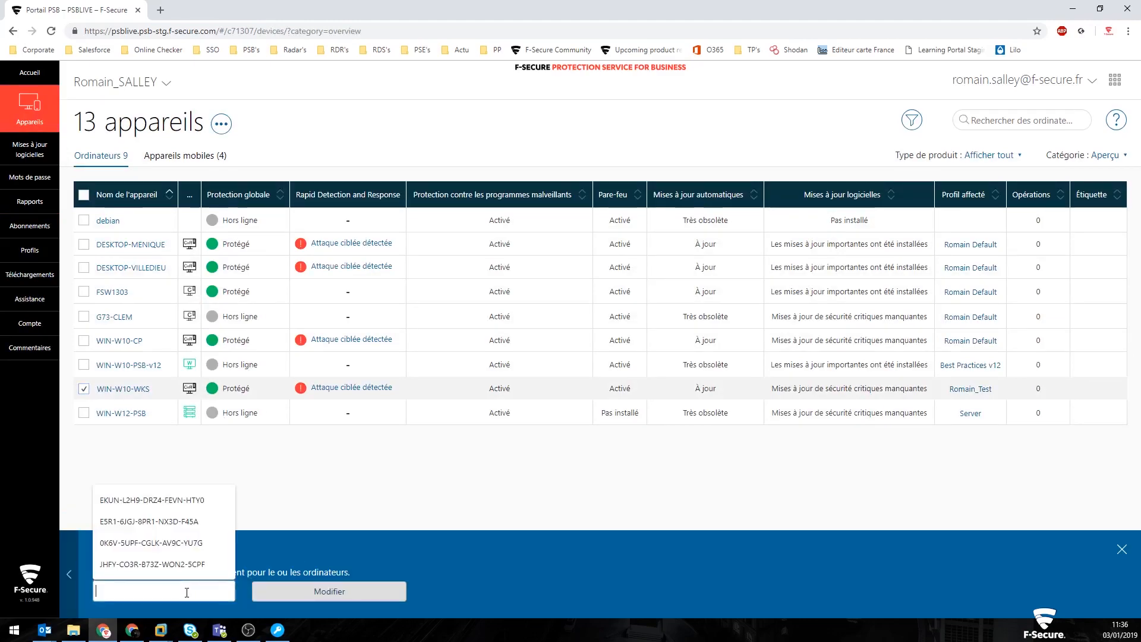
left_click(149, 521)
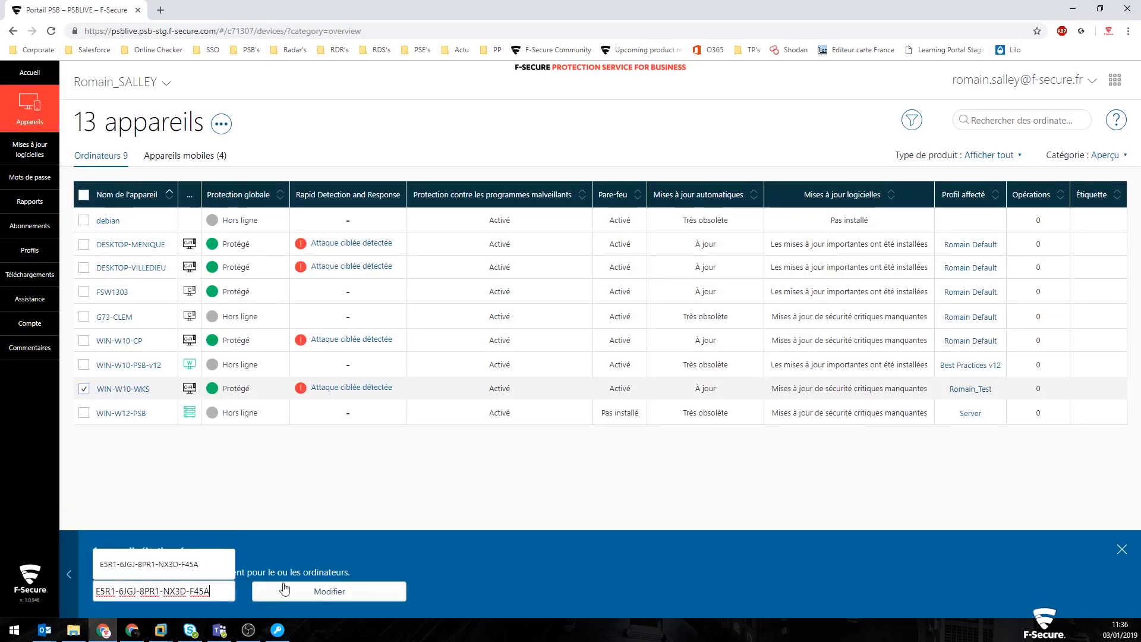
left_click(331, 590)
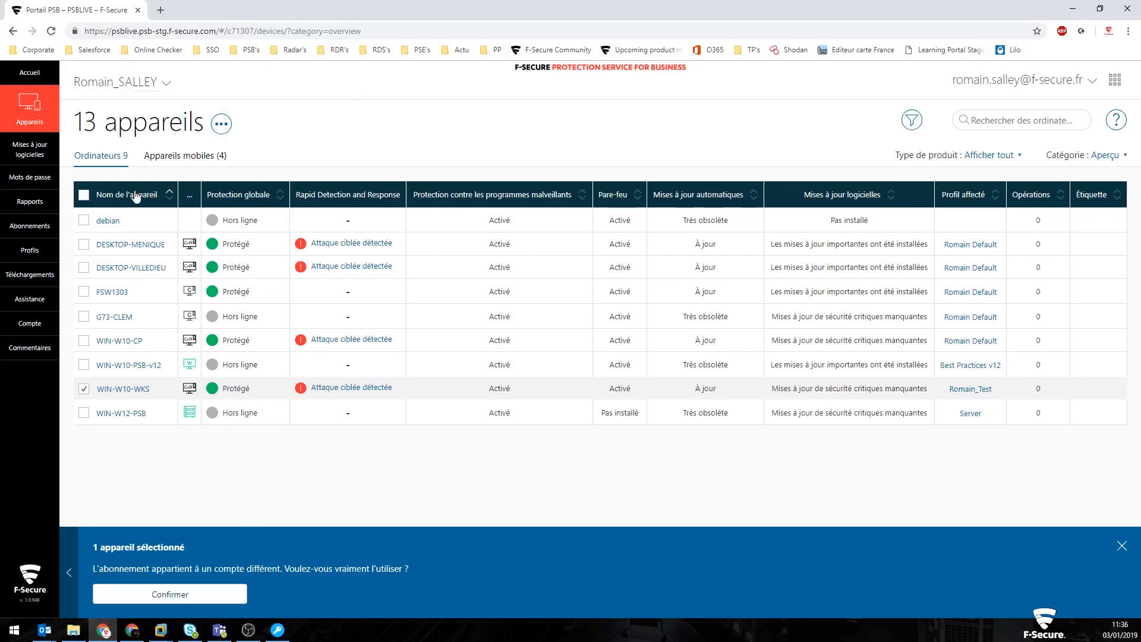
left_click(172, 591)
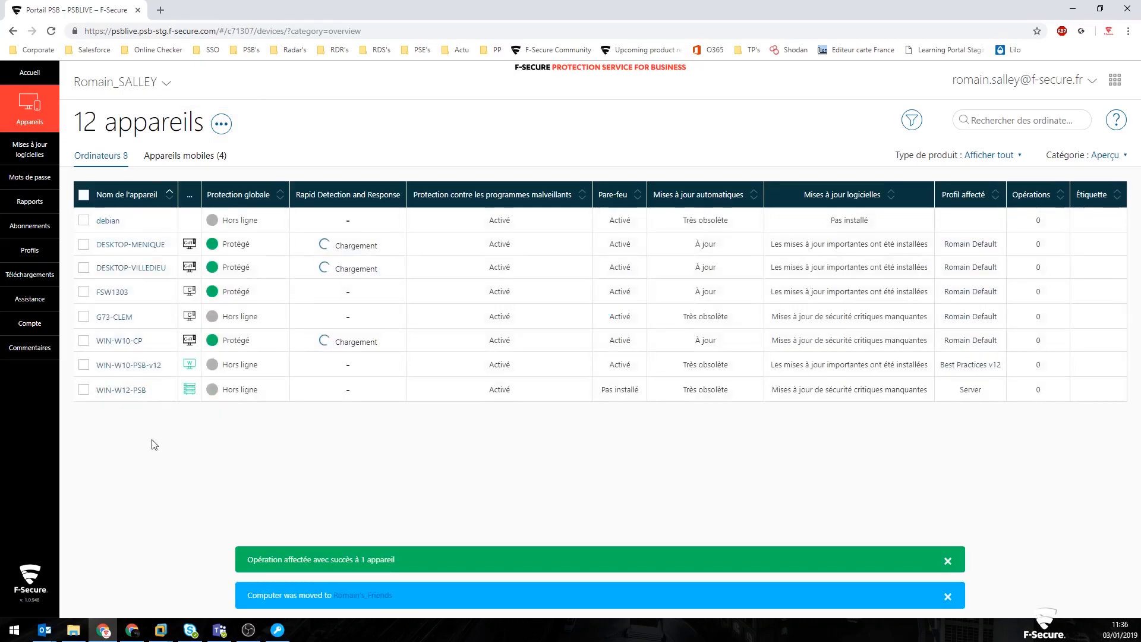
left_click(131, 83)
- In the Friends organisation, confirm WIN-W10-WKS is listed with Computer Protection (Premium) installed
type("ro")
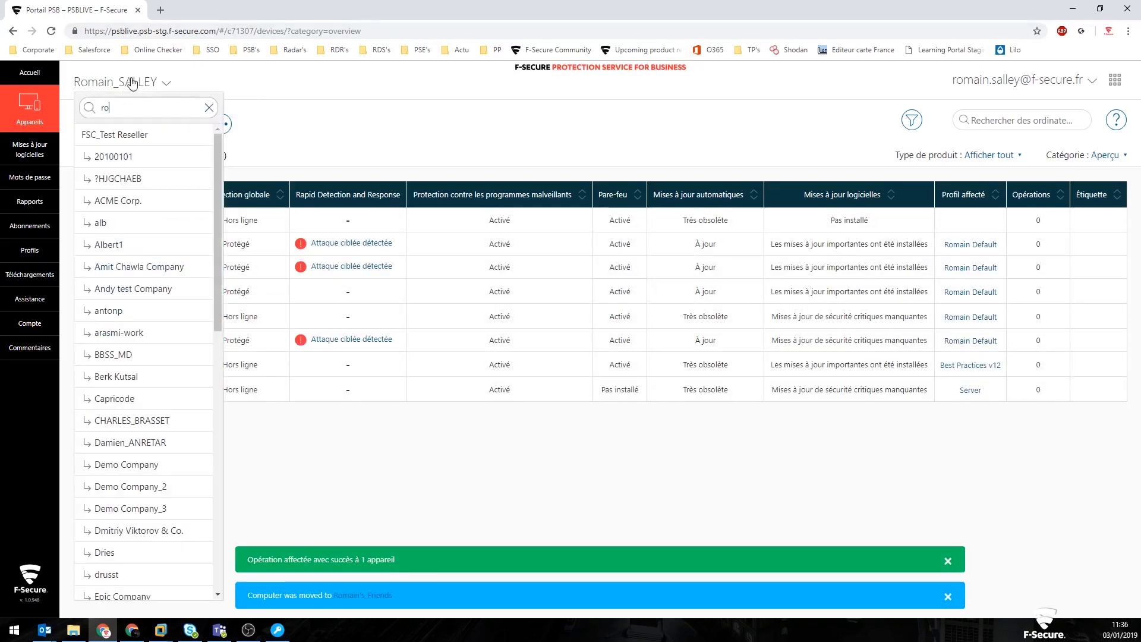
type("m")
left_click(125, 177)
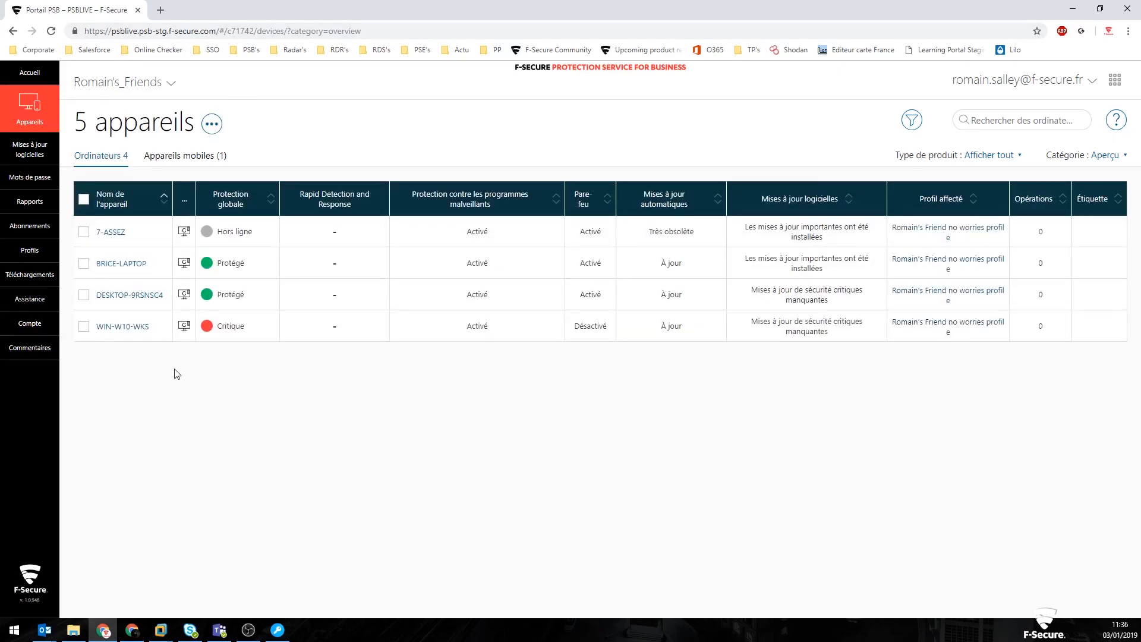
left_click_drag(167, 326, 89, 327)
left_click(140, 357)
left_click(1097, 159)
left_click(1007, 318)
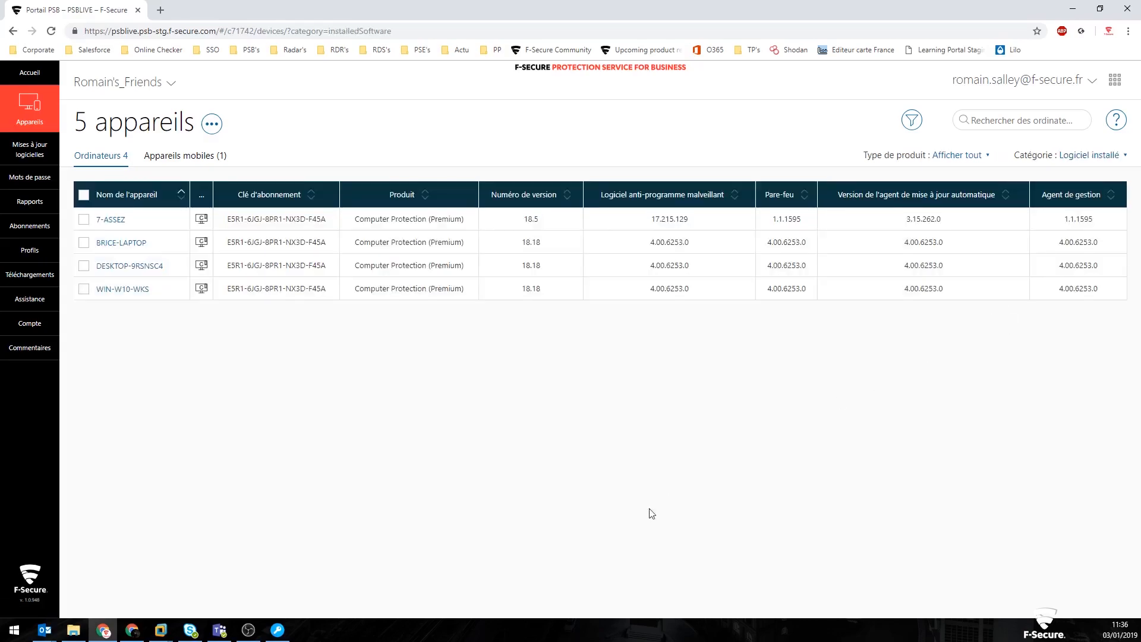
left_click_drag(349, 290, 467, 288)
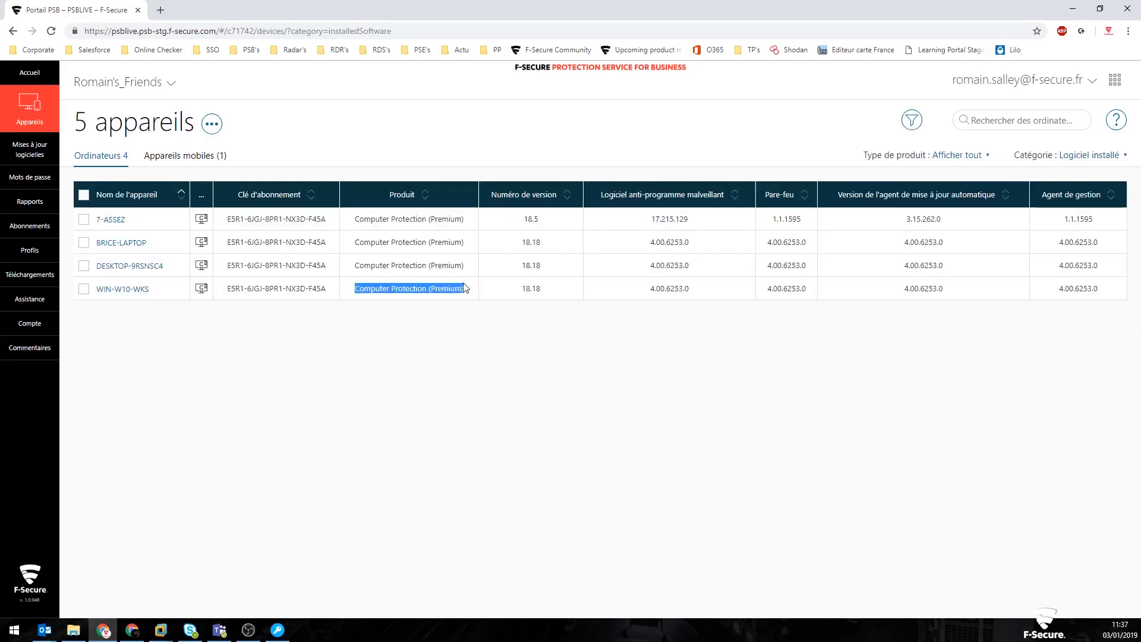
- Switch back to the original organisation and show its Abonnements page
left_click(115, 85)
type("rpom")
key("BackSpace")
key("BackSpace")
key("BackSpace")
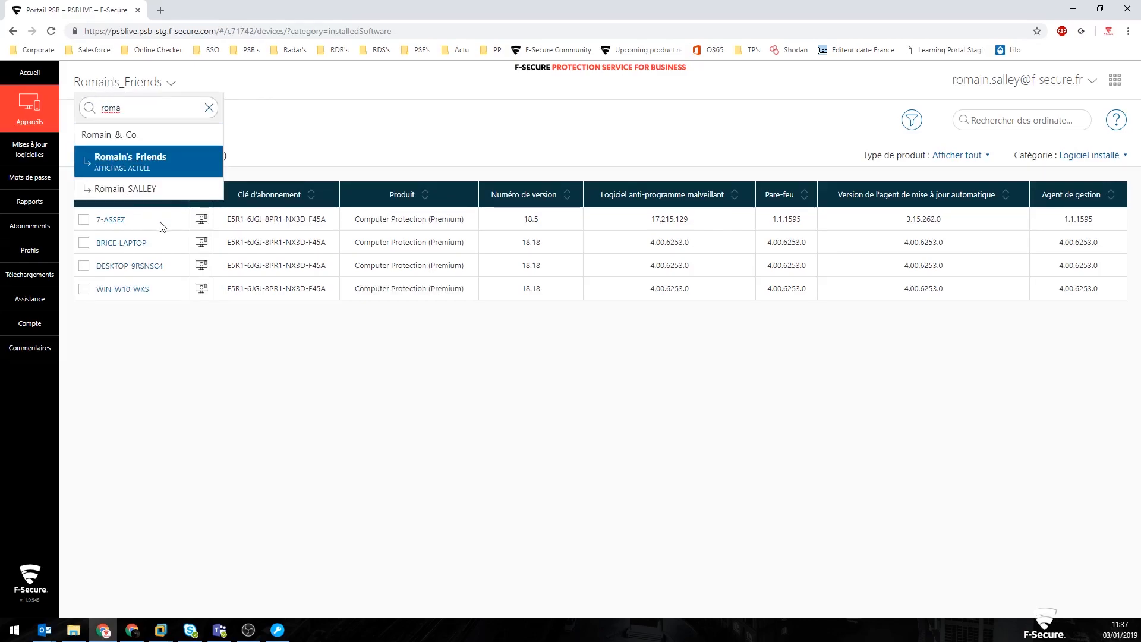
left_click(176, 194)
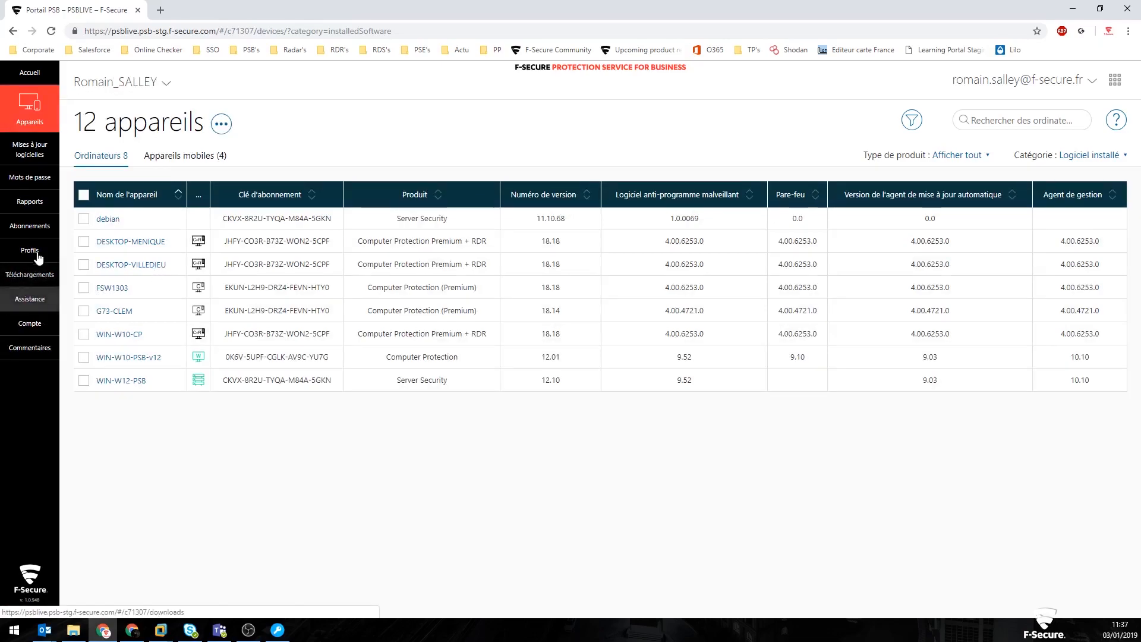
left_click(35, 229)
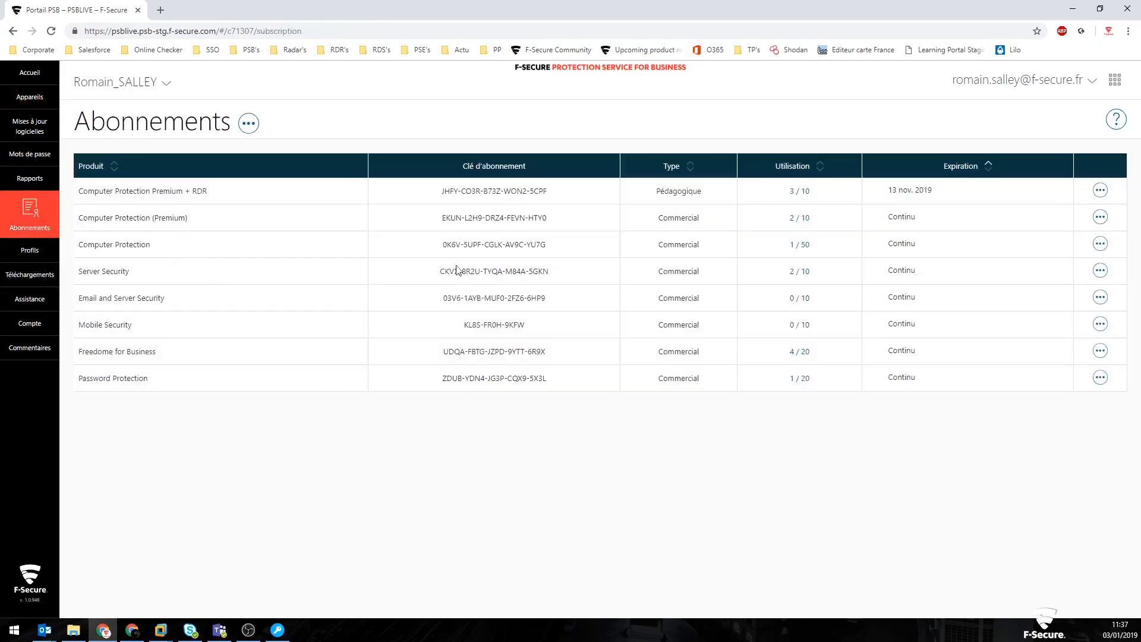
- Note the Premium + RDR key, then open the Friends organisation's device list
left_click_drag(415, 195, 599, 194)
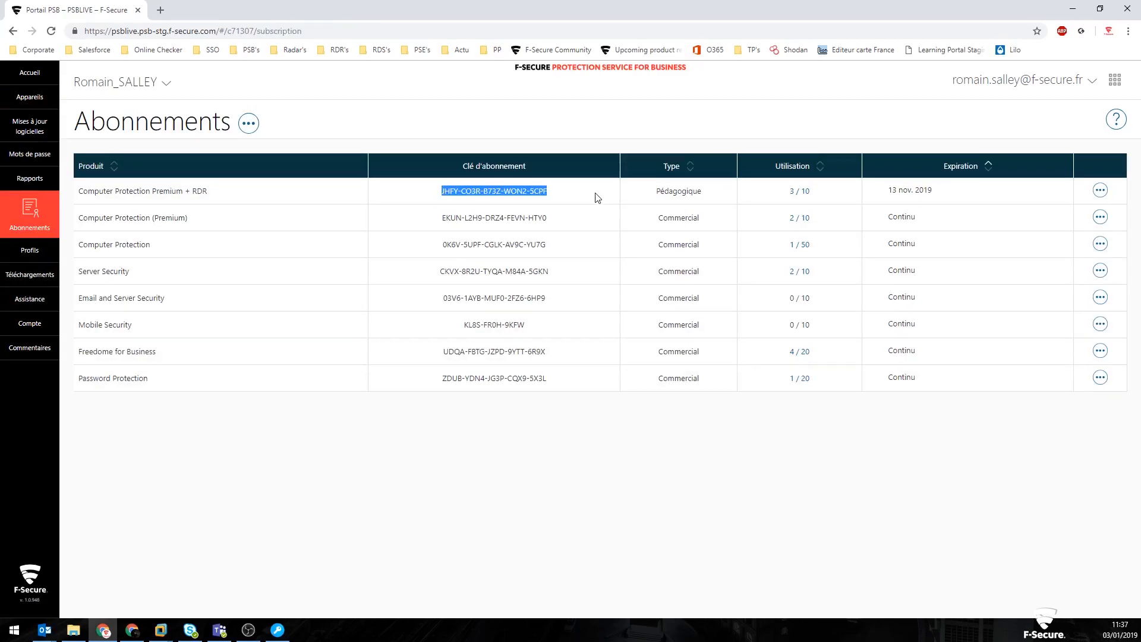
left_click(102, 80)
type("rom")
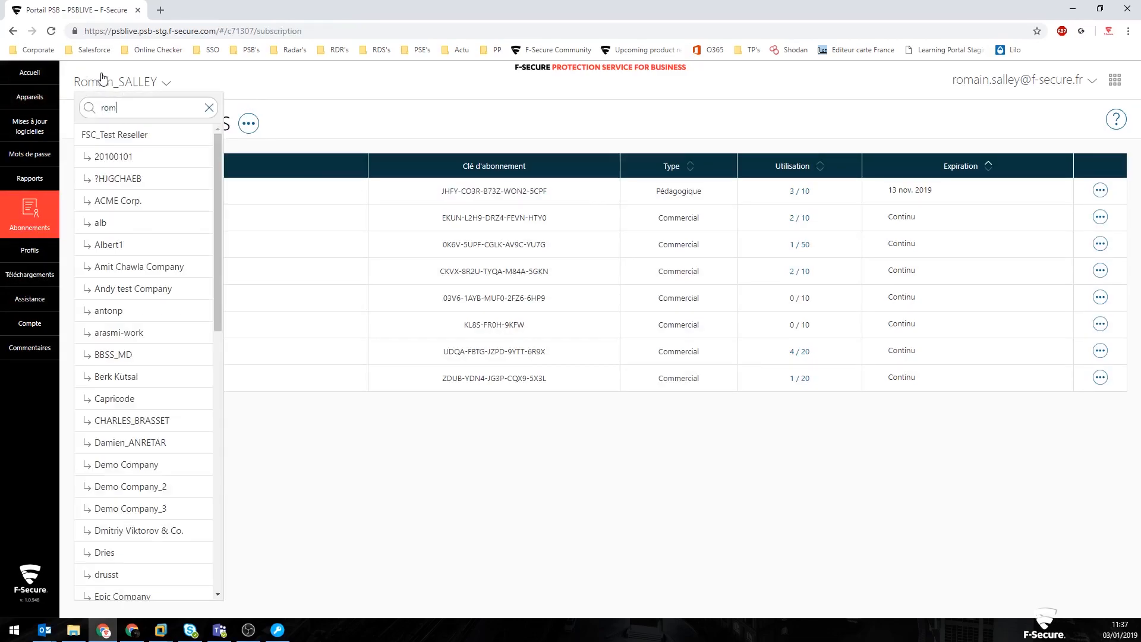
left_click(184, 178)
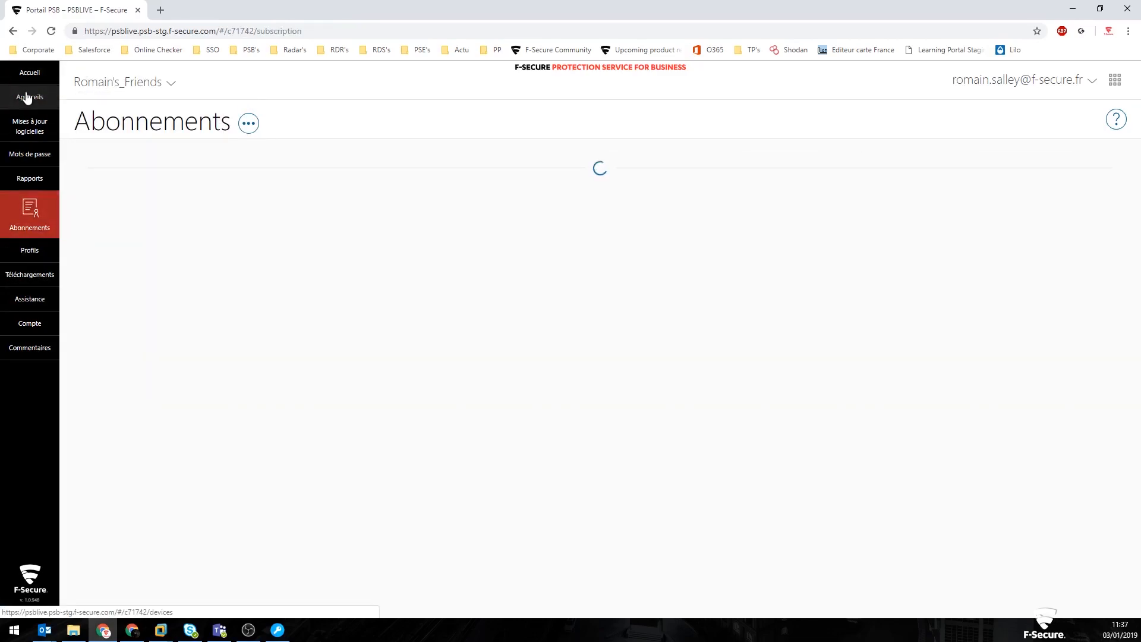
left_click(27, 97)
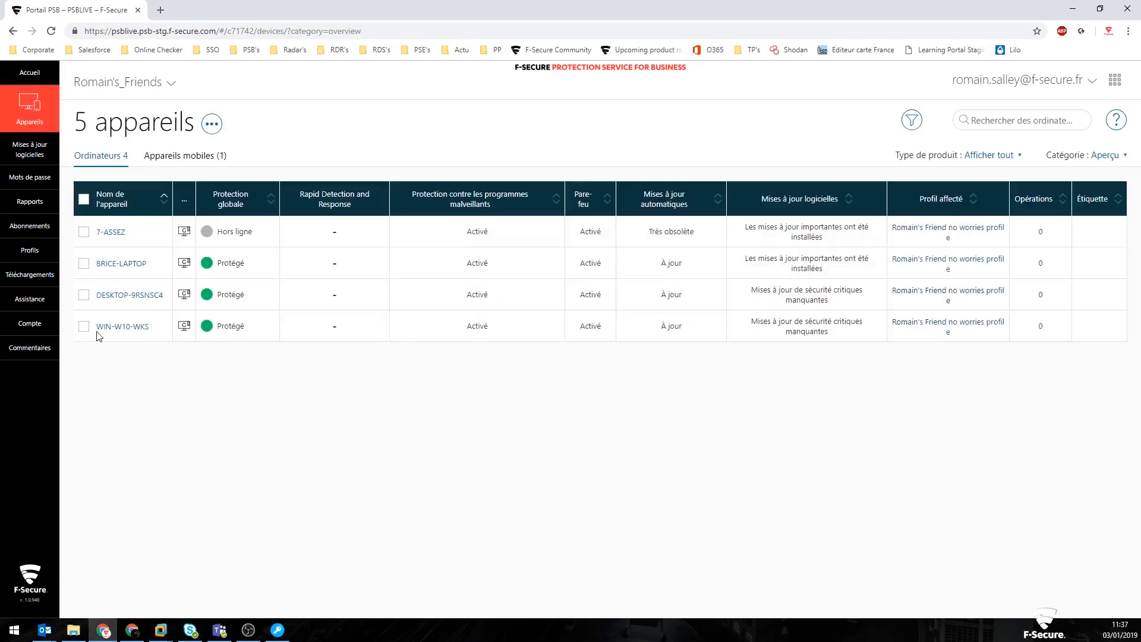
- Move WIN-W10-WKS onto the Premium + RDR subscription key, confirming the other-account key
left_click(84, 326)
left_click(170, 599)
left_click(164, 591)
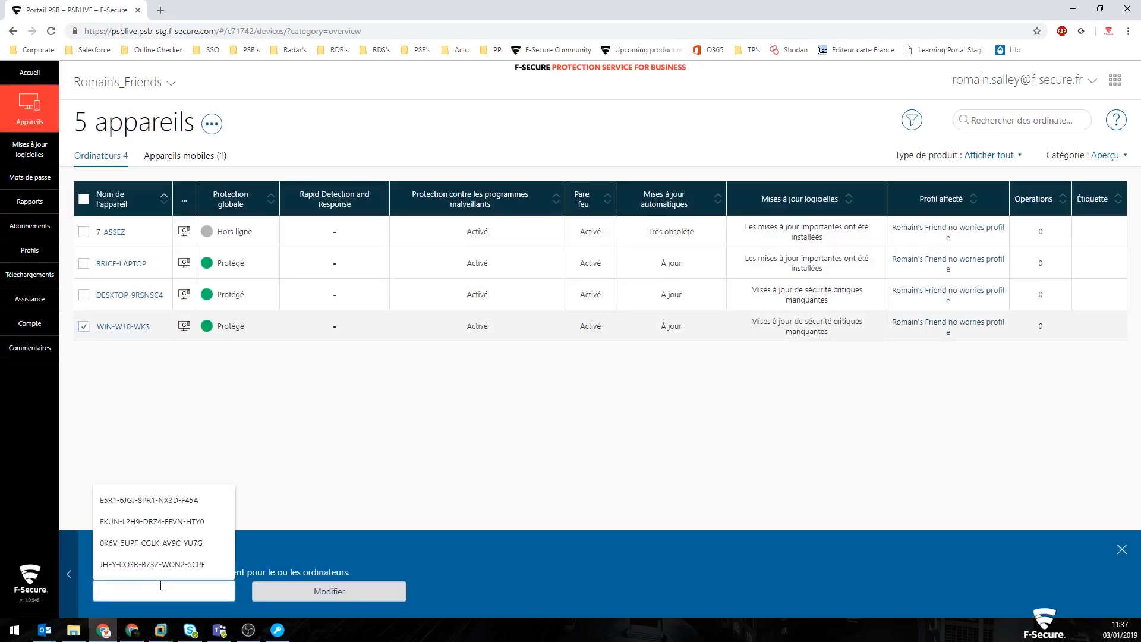
left_click(154, 561)
left_click(385, 591)
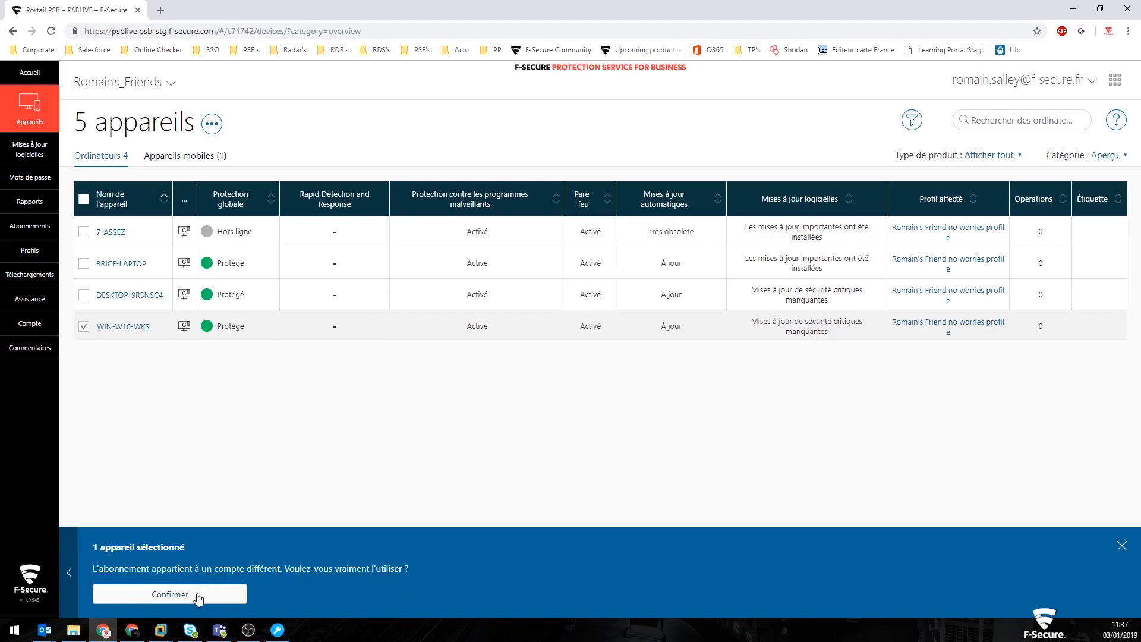
left_click(200, 598)
- Switch back to the original organisation
left_click(146, 83)
type("rom")
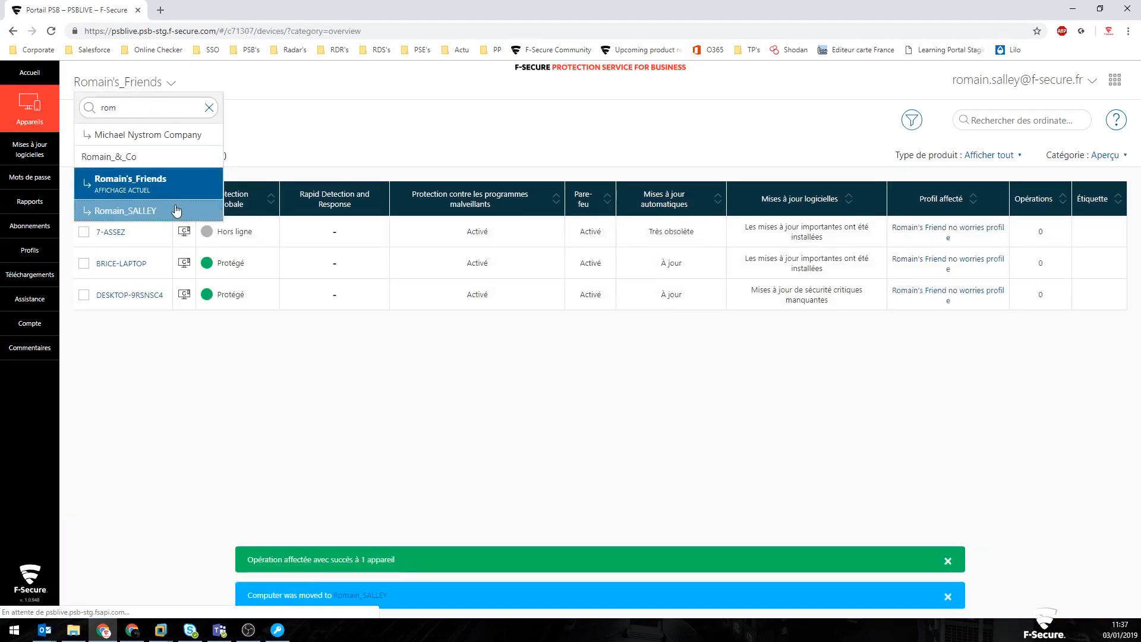
left_click(176, 210)
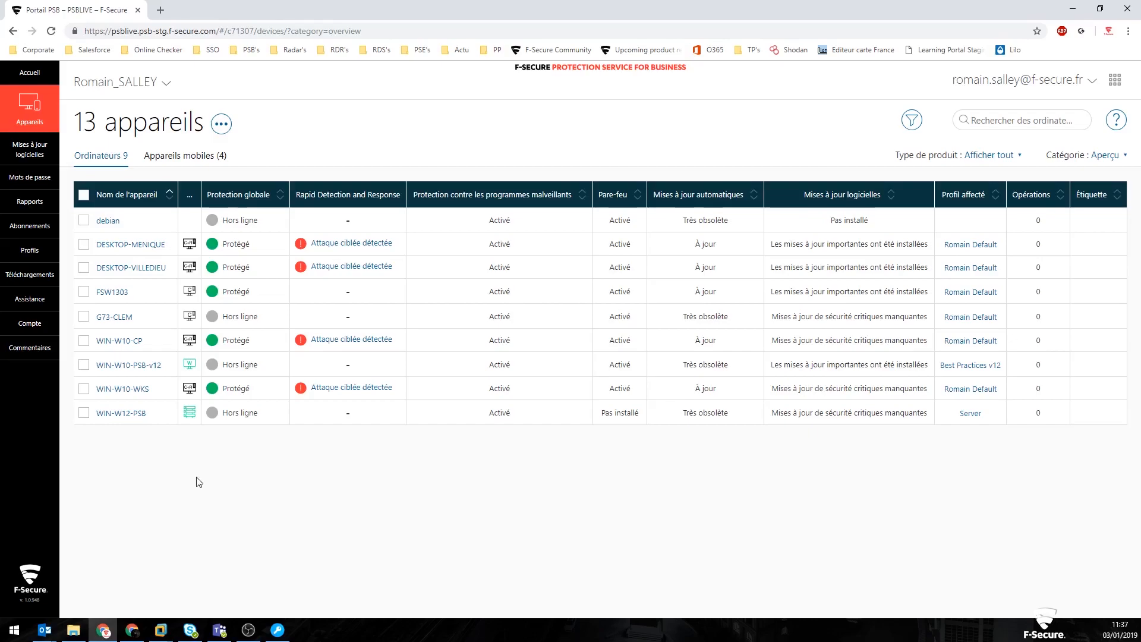
- Check the Accueil status overview, then select WIN-W10-WKS and open its Isolement réseau options
left_click(36, 77)
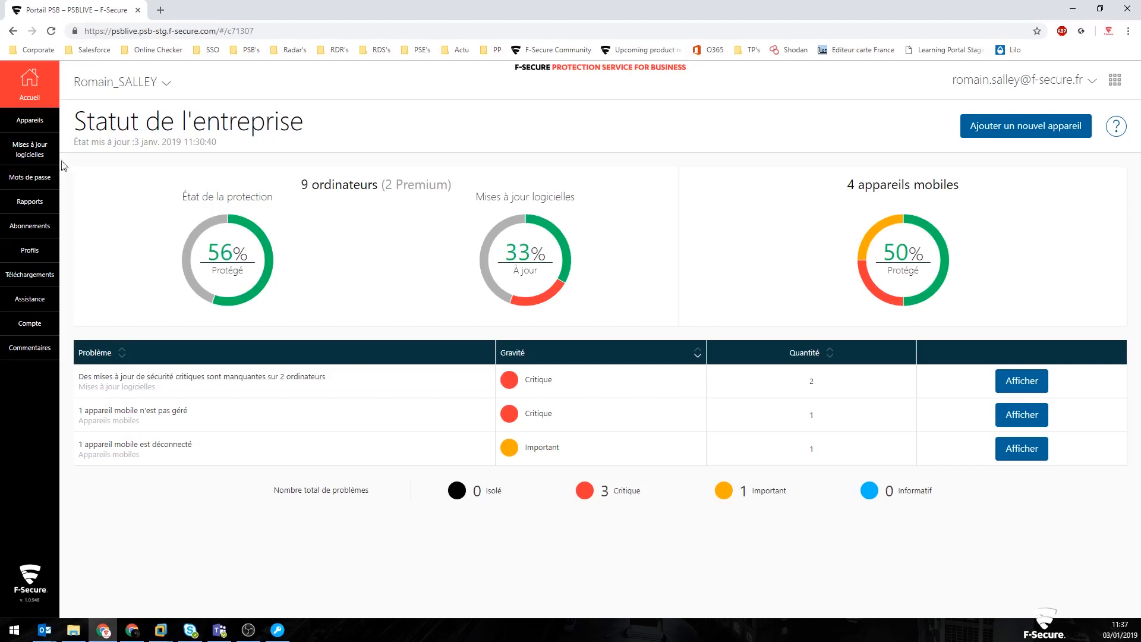
left_click(21, 122)
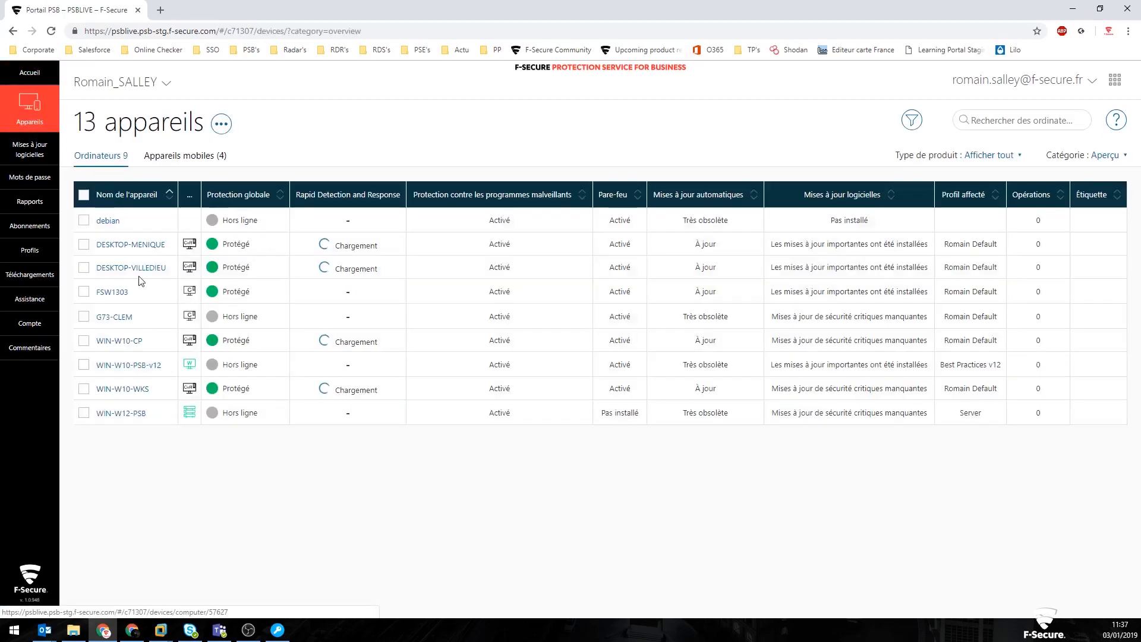
left_click(84, 390)
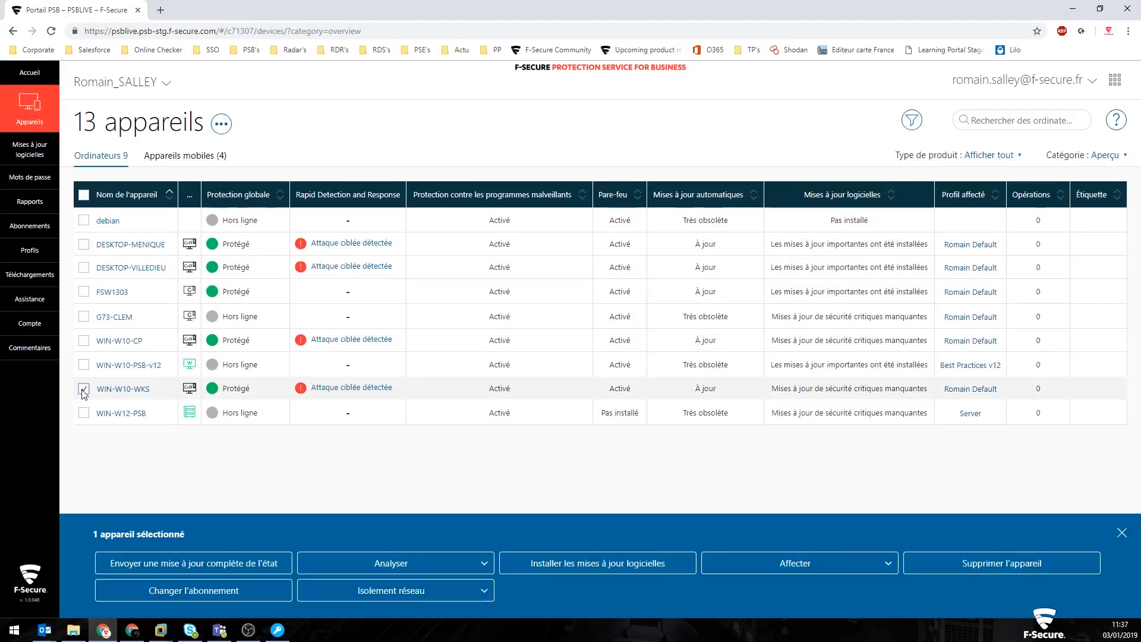
left_click(408, 594)
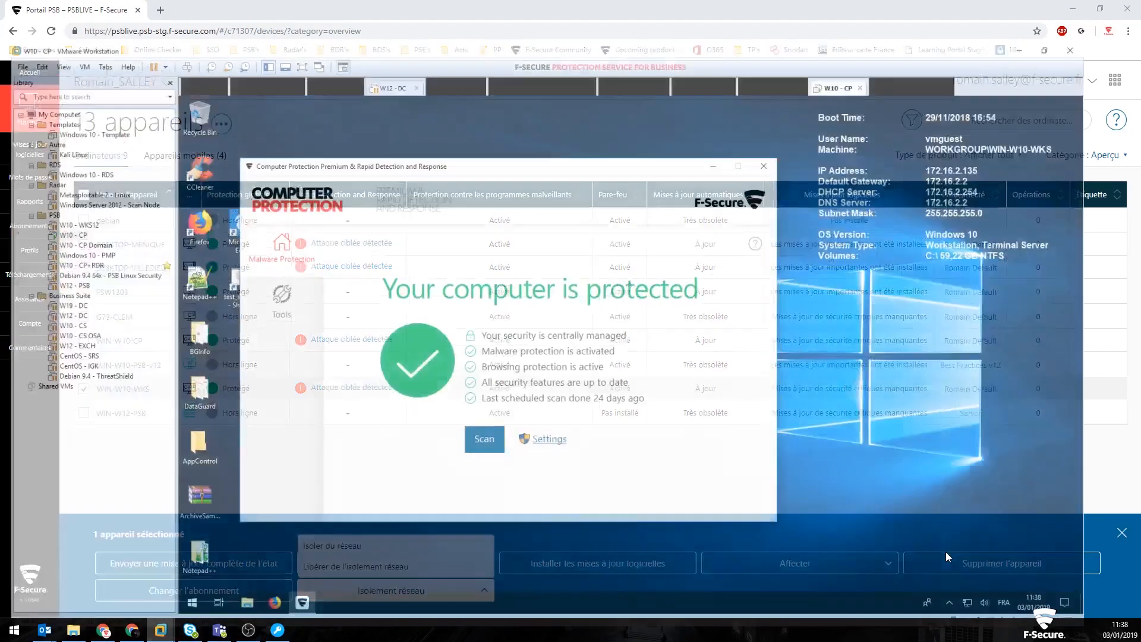
- In the W10 - CP VM, run 'ping google.fr' in Command Prompt to test internet access
left_click(946, 552)
left_click(368, 544)
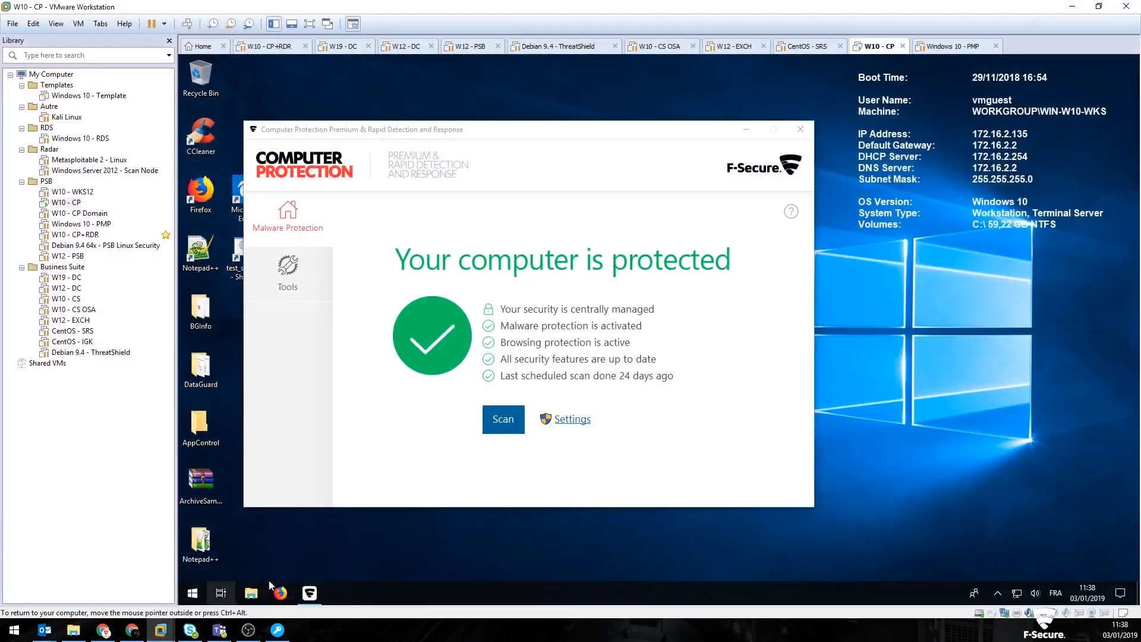
left_click(192, 593)
type("cmd")
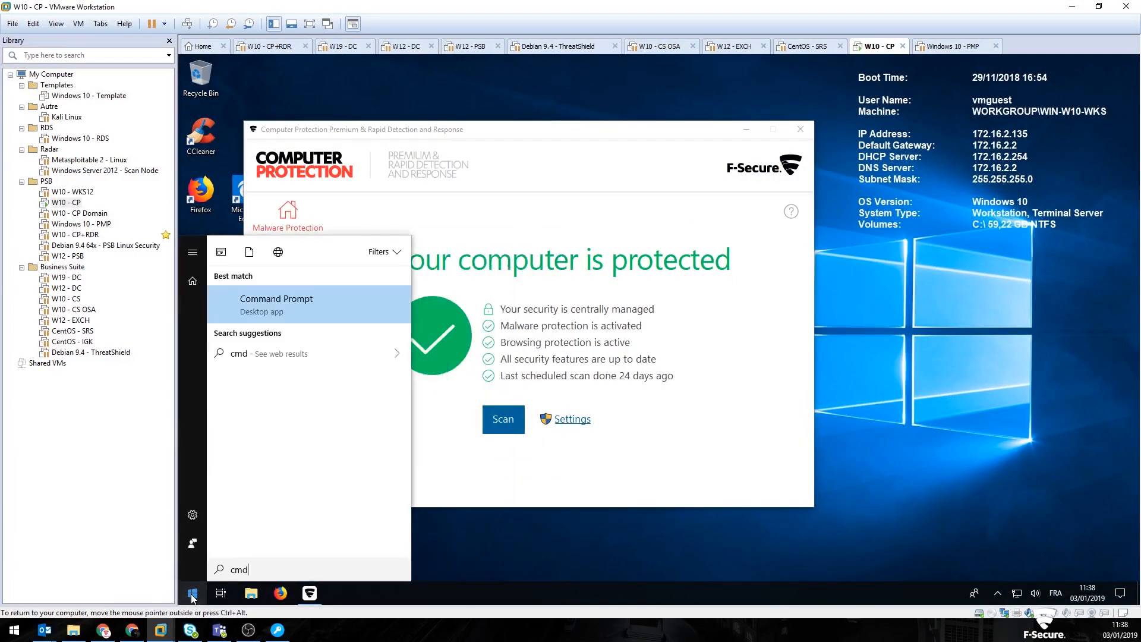
left_click(295, 300)
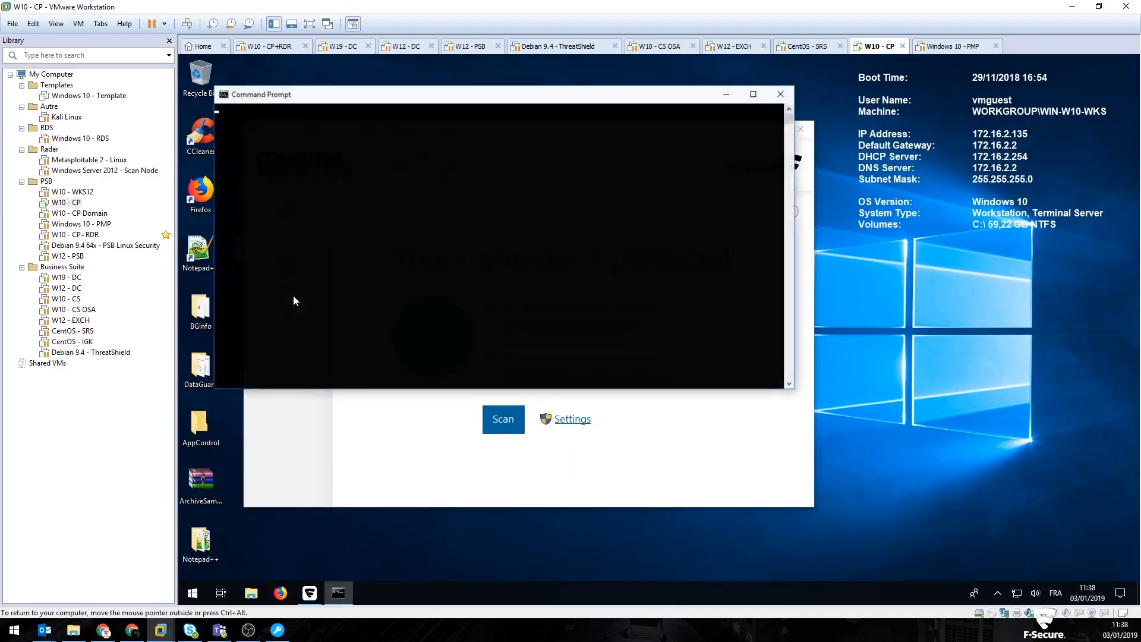
type("ping googl")
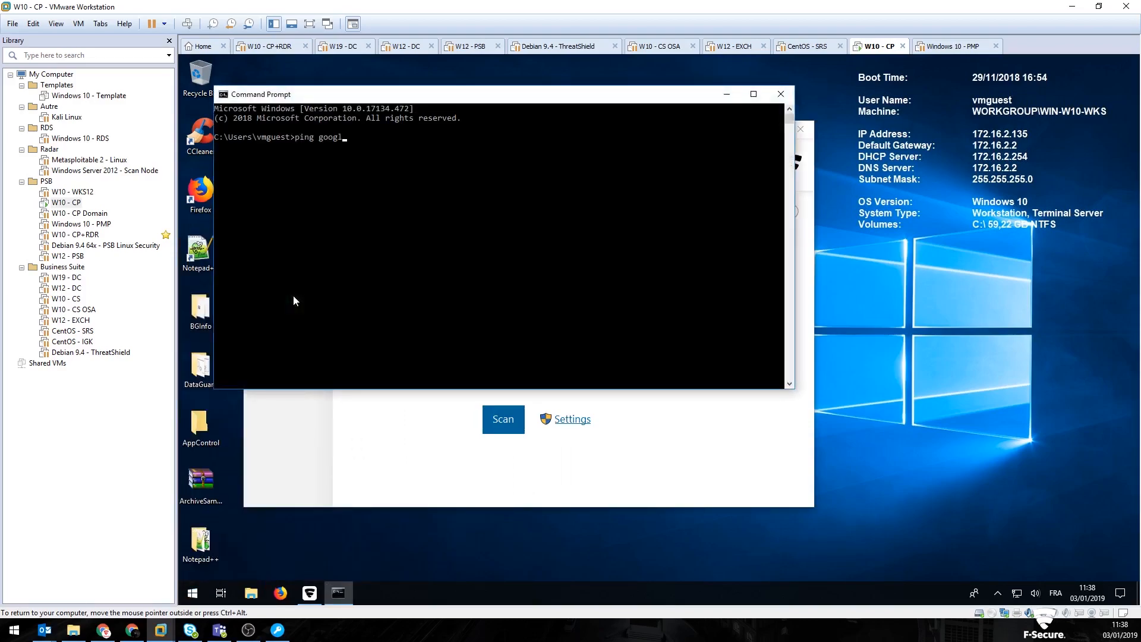
type("e.fr")
key("Return")
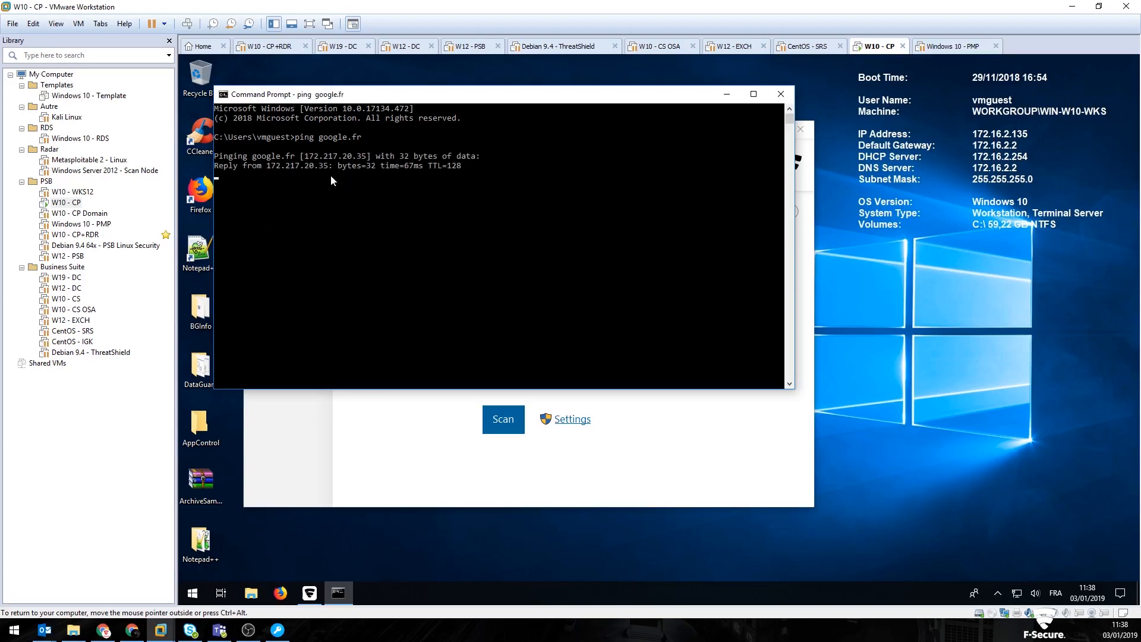
- Isolate WIN-W10-WKS from the network in the portal and return to the VM
left_click(103, 630)
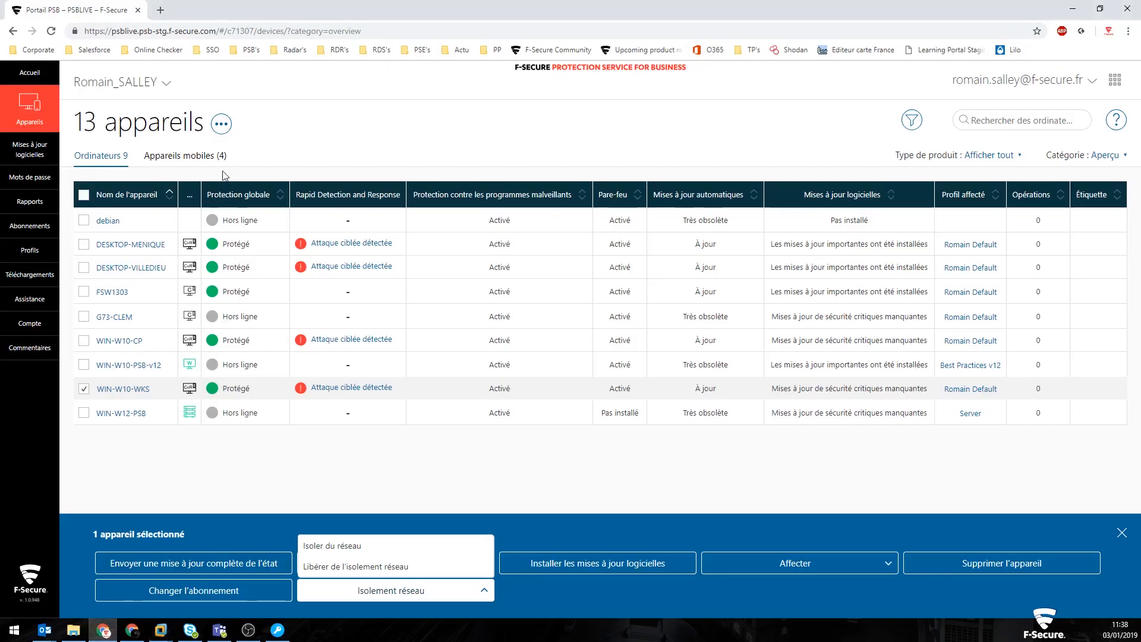
left_click(353, 545)
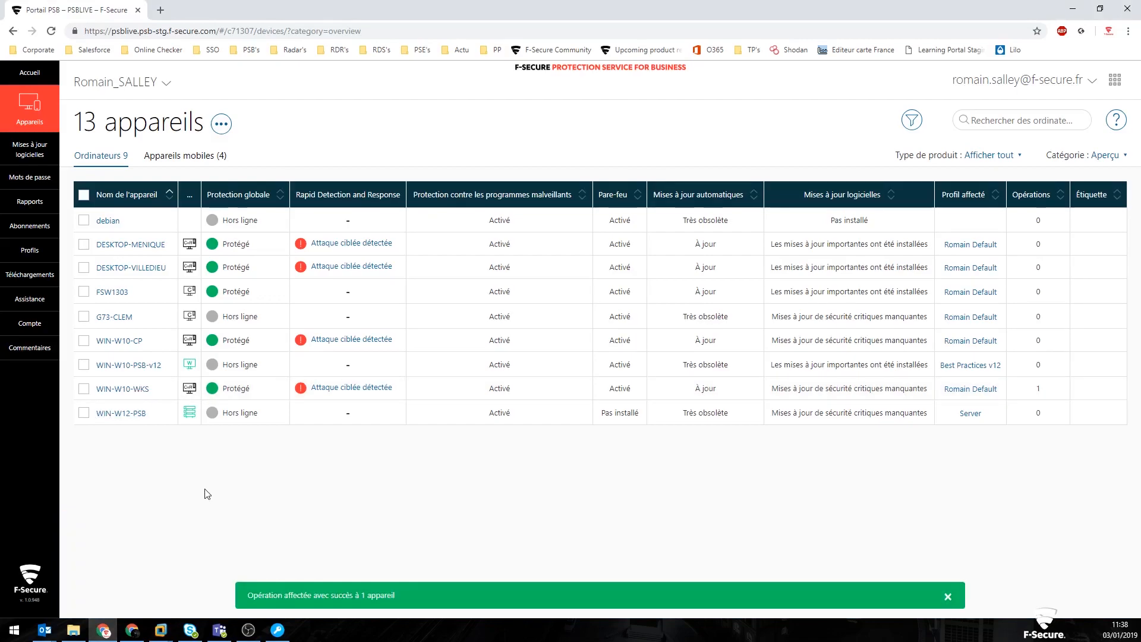
key("alt+Tab")
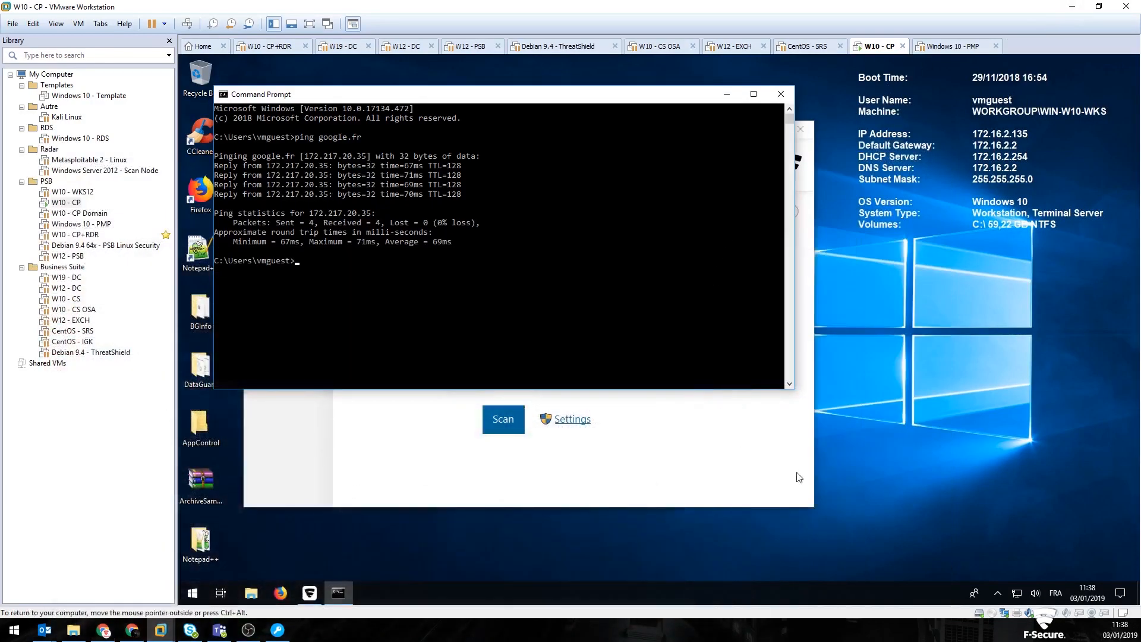
- Run an update check from the F-Secure client's Tools updates page
left_click(663, 481)
left_click(288, 273)
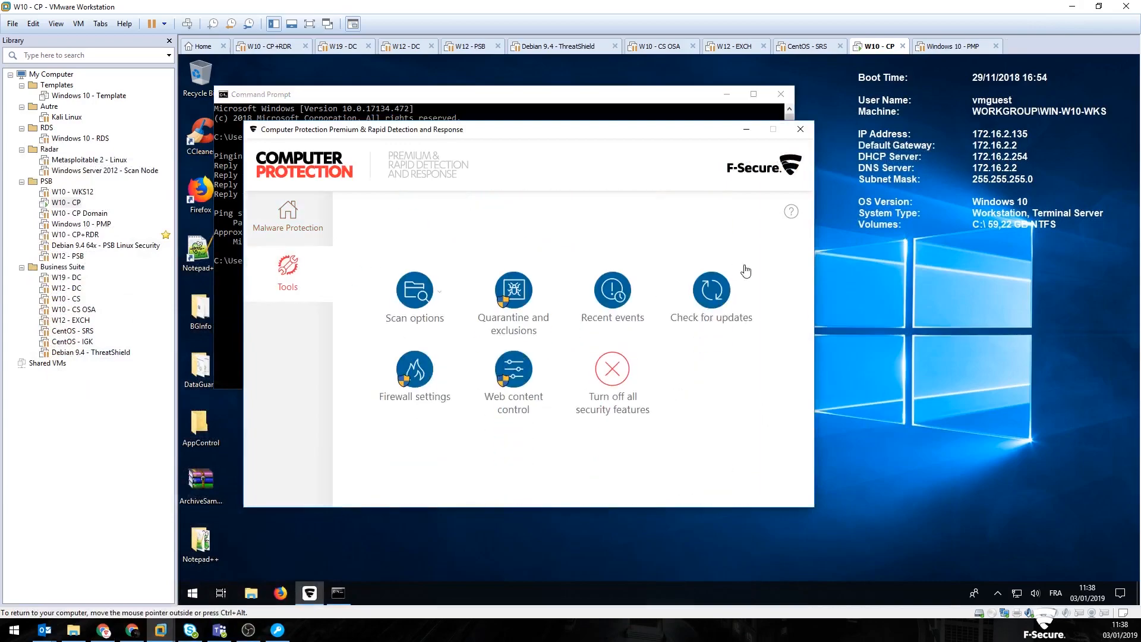
left_click(704, 279)
left_click(820, 284)
left_click(847, 240)
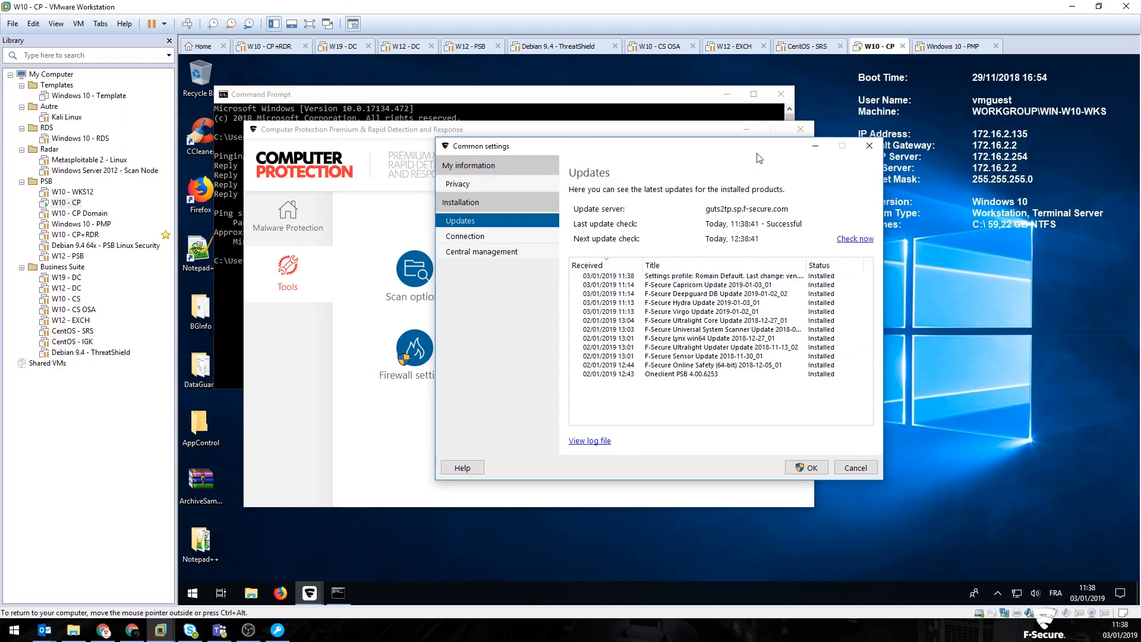
left_click(869, 146)
left_click(317, 224)
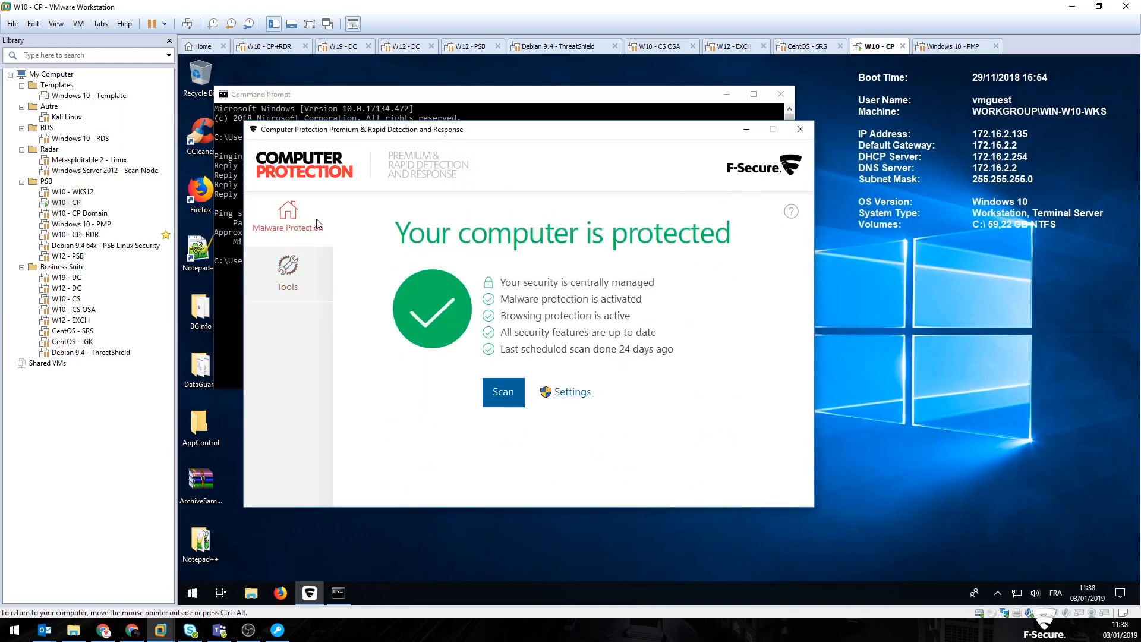
- Move the client window aside, run a second update check, then go back to the portal
left_click_drag(660, 165, 886, 190)
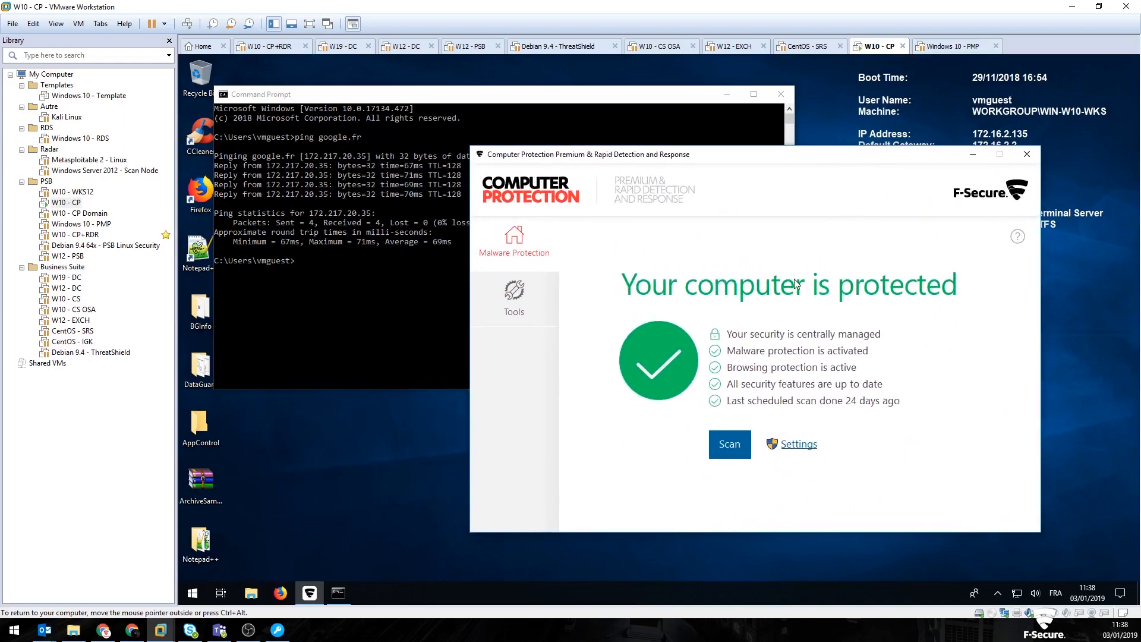
left_click(529, 293)
left_click(950, 305)
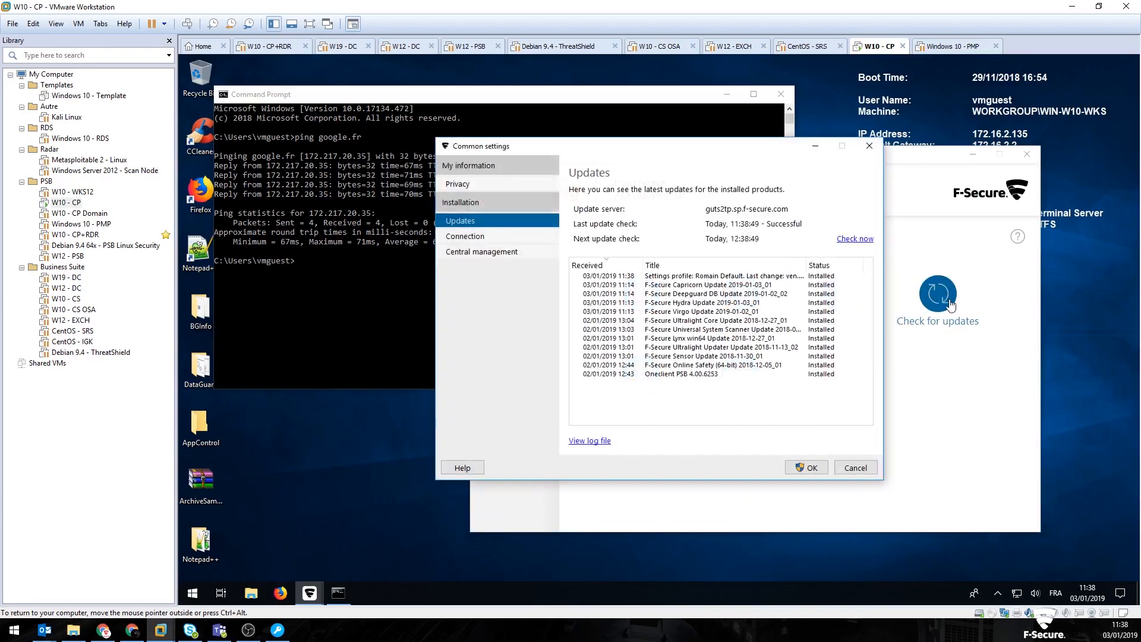
left_click(856, 241)
key("alt+Tab")
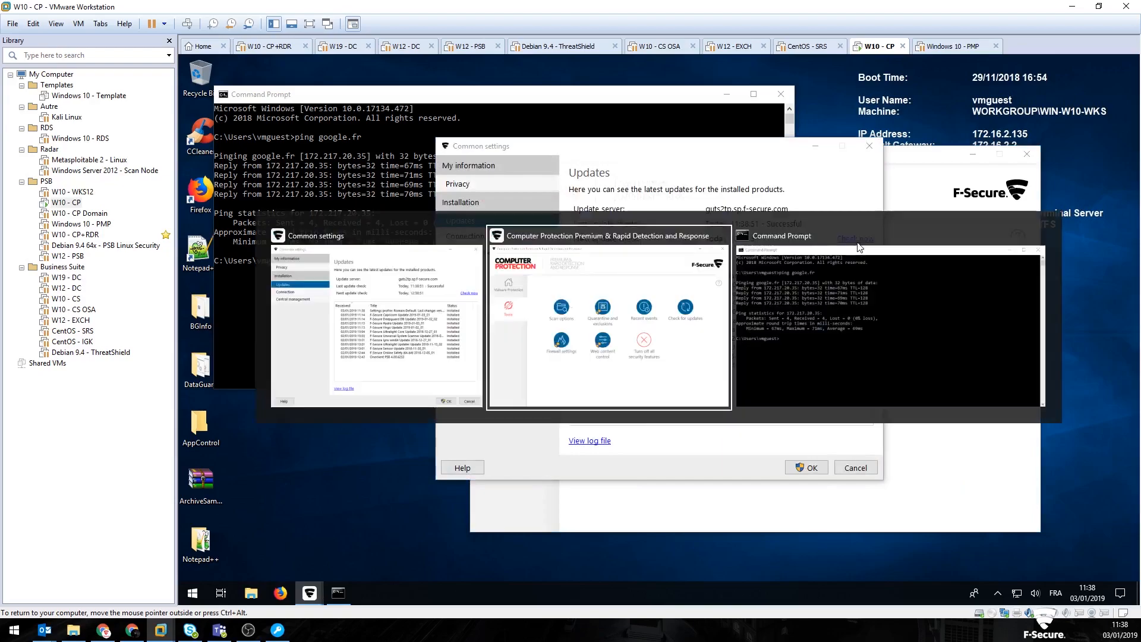
left_click(100, 632)
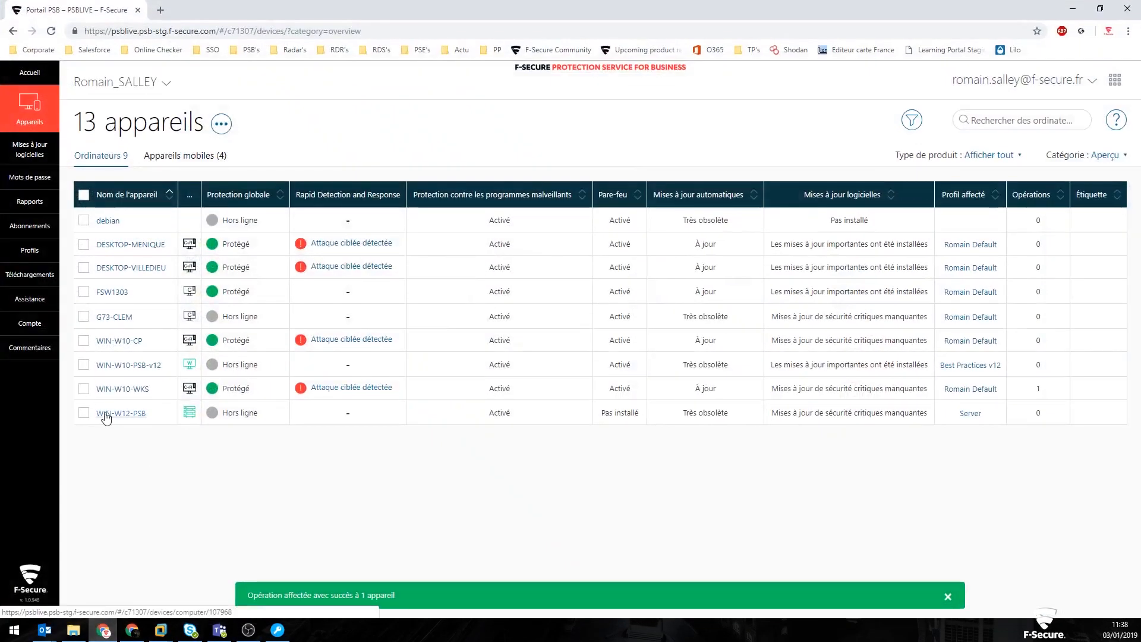
- Select WIN-W10-WKS and send 'Envoyer une mise à jour complète de l'état'
left_click(84, 389)
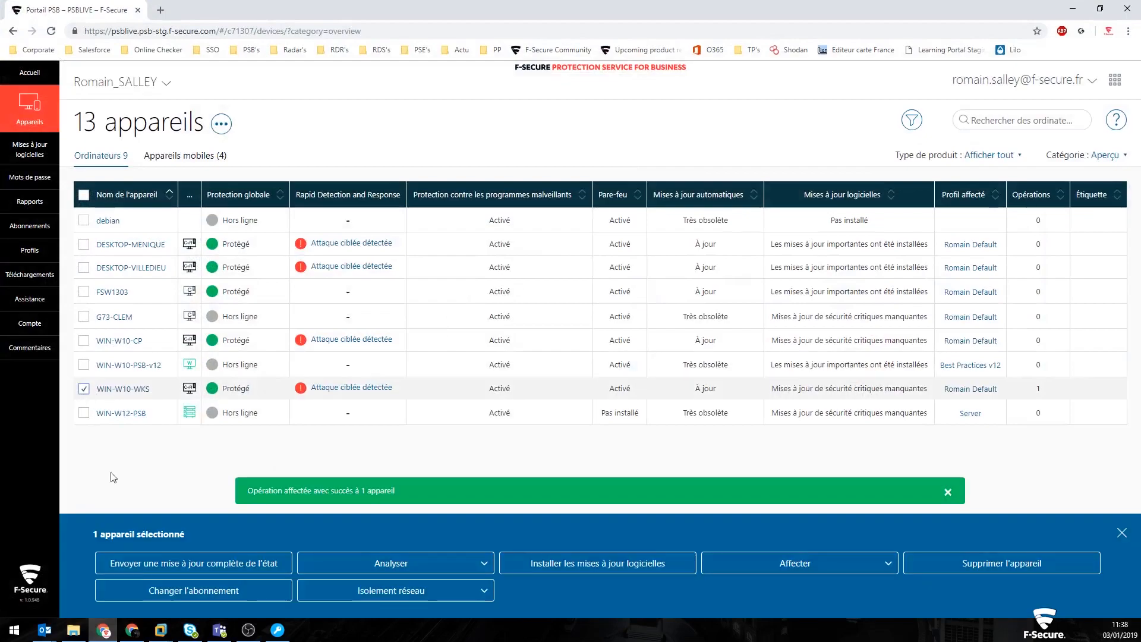
left_click(202, 571)
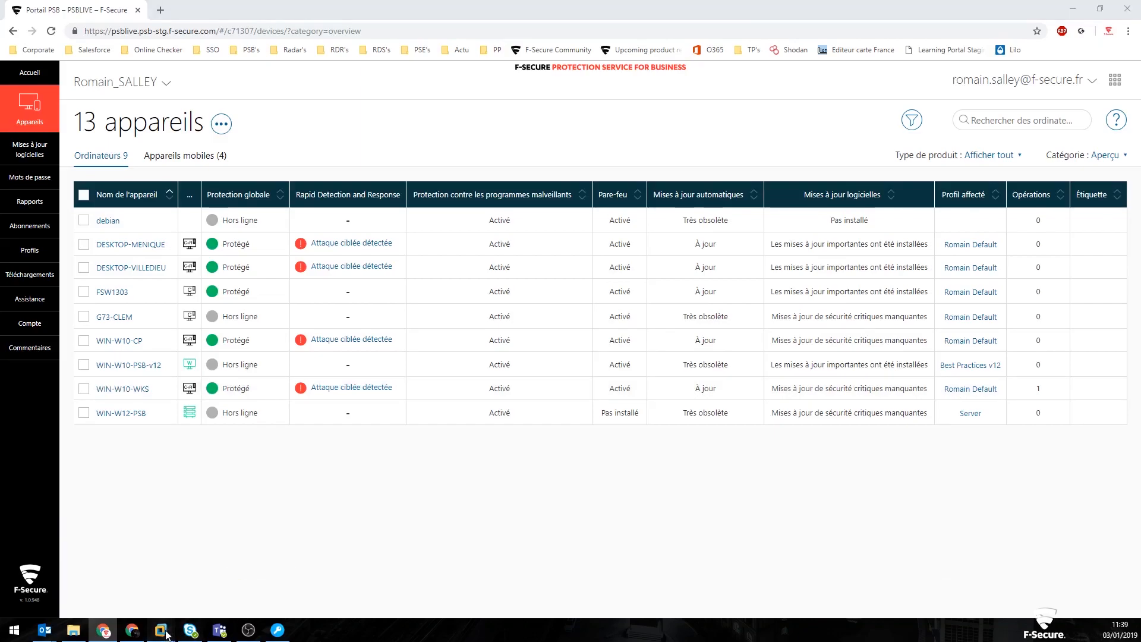
- In the W10 - CP VM, dismiss the isolation notice and rerun ping google.fr, which now fails
mouse_move(165, 633)
left_click(967, 558)
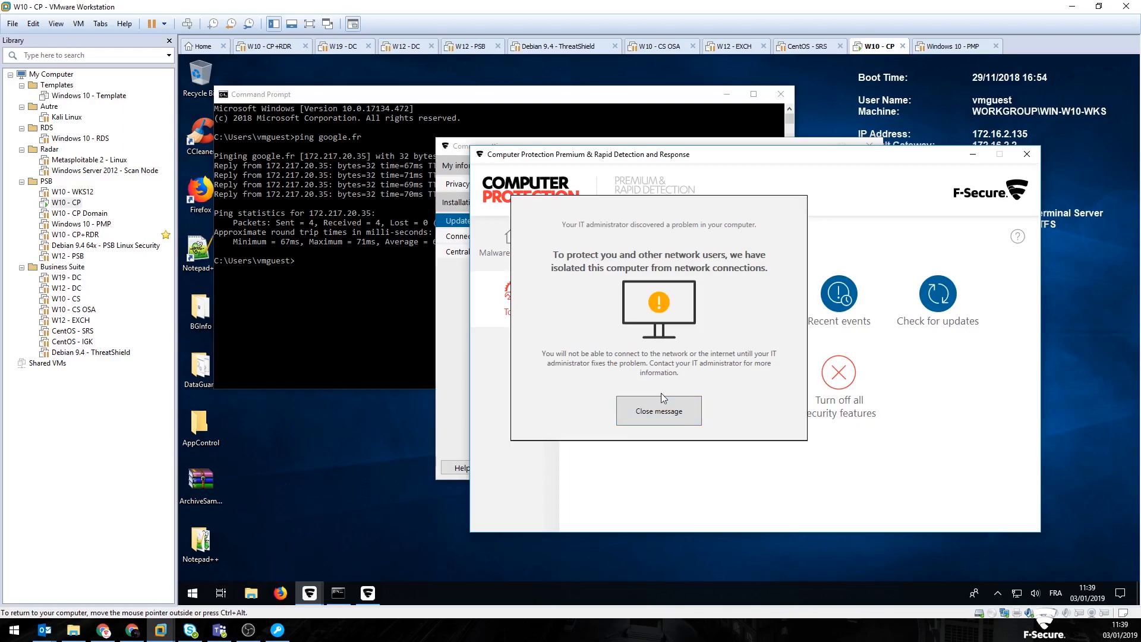
left_click(668, 416)
left_click(348, 291)
key("Up")
key("Return")
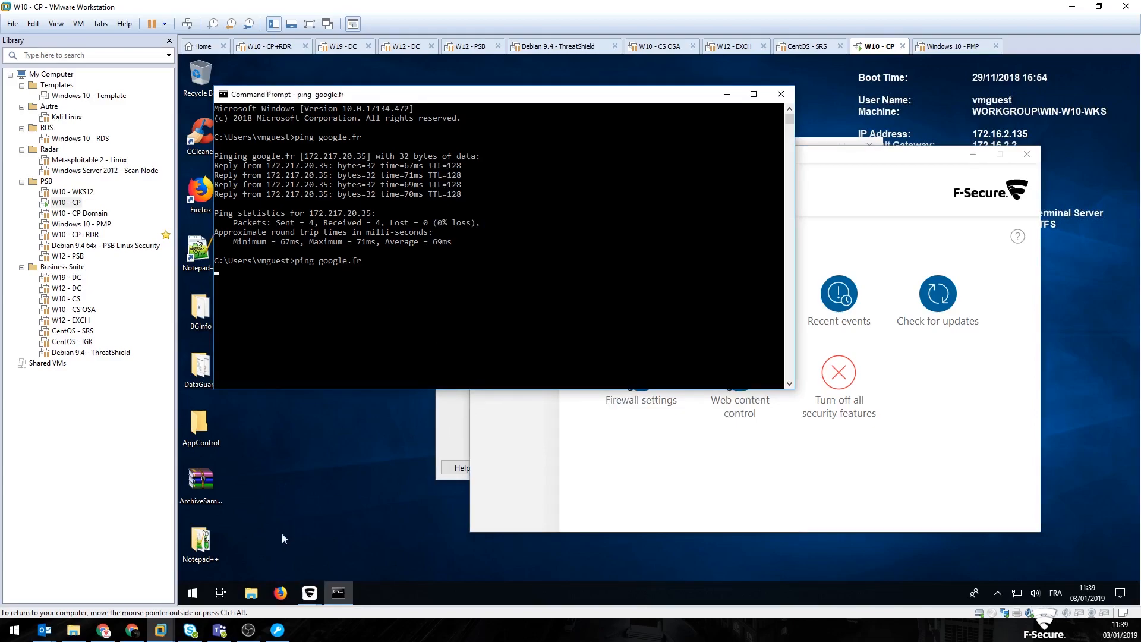
- Search Start for 'firewa' and launch Windows Defender Firewall with Advanced Security
left_click(193, 595)
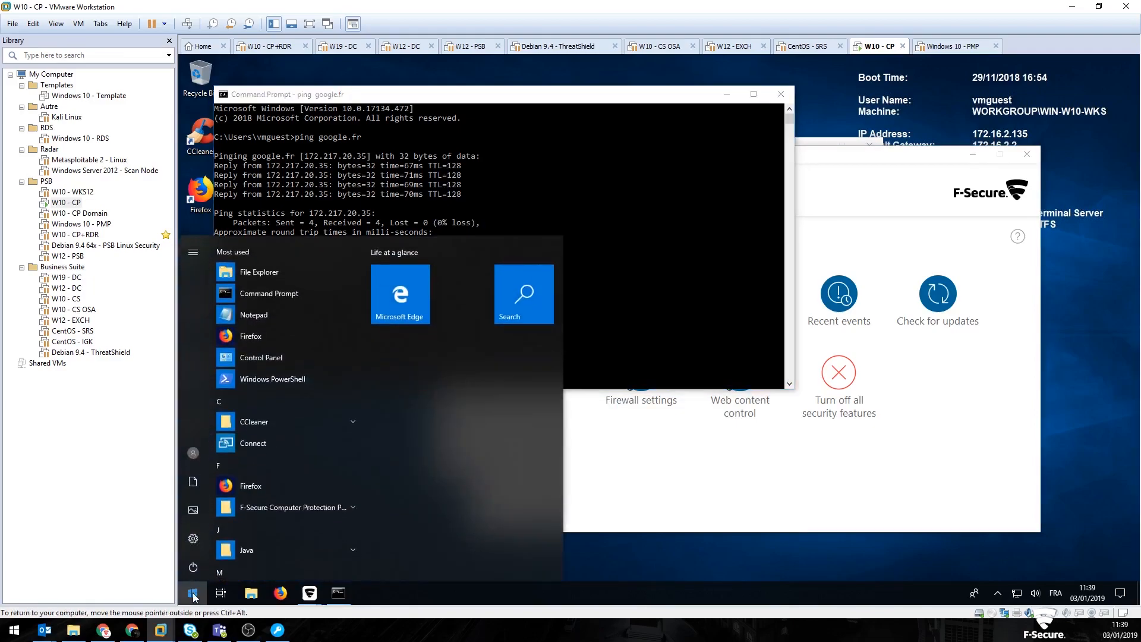
type("firewa")
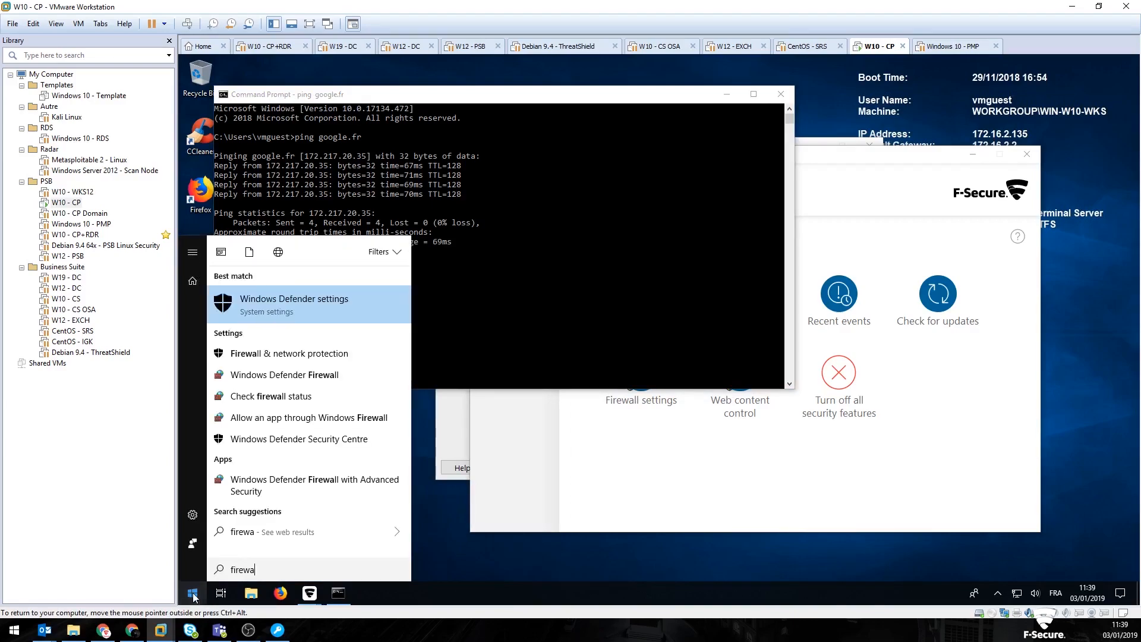
key("Down")
key("Down")
key("Down")
key("Down")
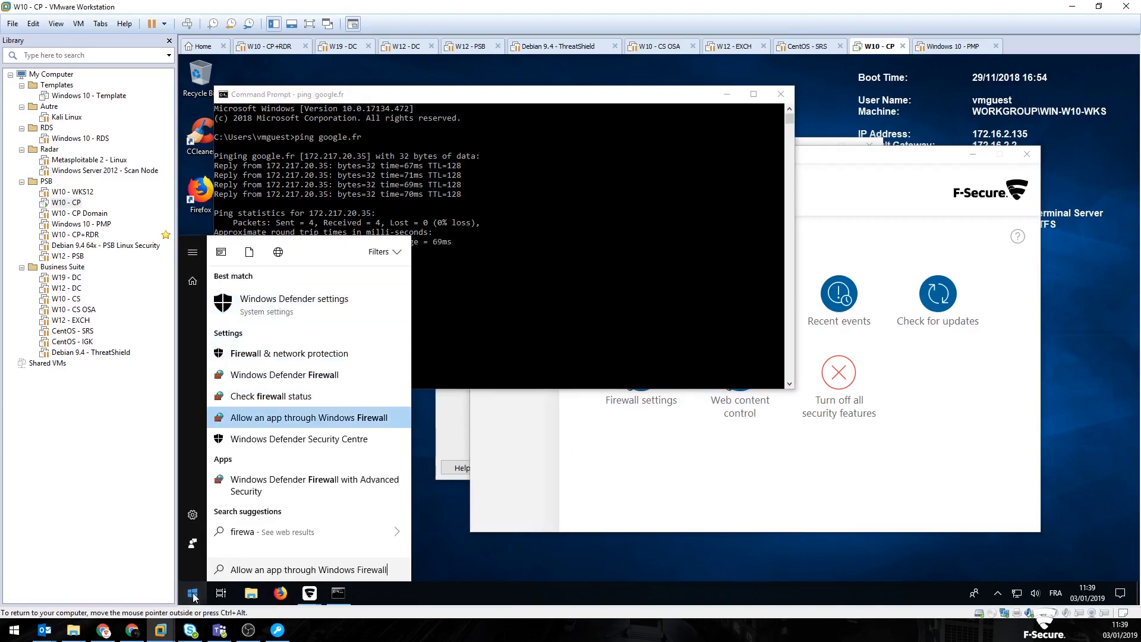
key("Up")
key("Up")
key("Down")
key("Down")
key("Down")
key("Down")
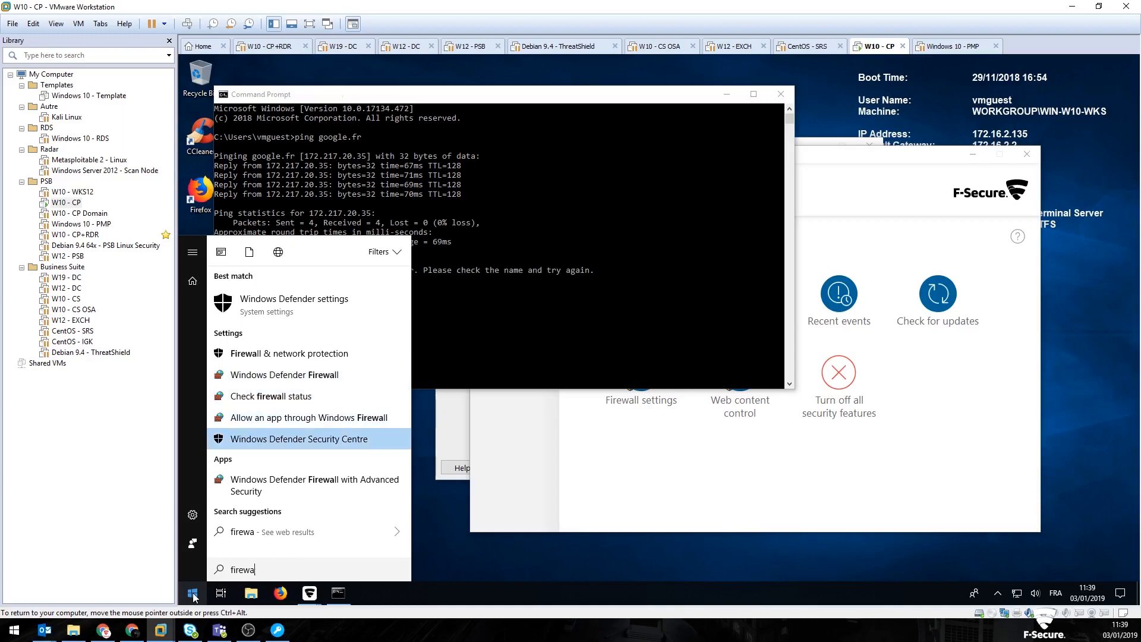
key("Return")
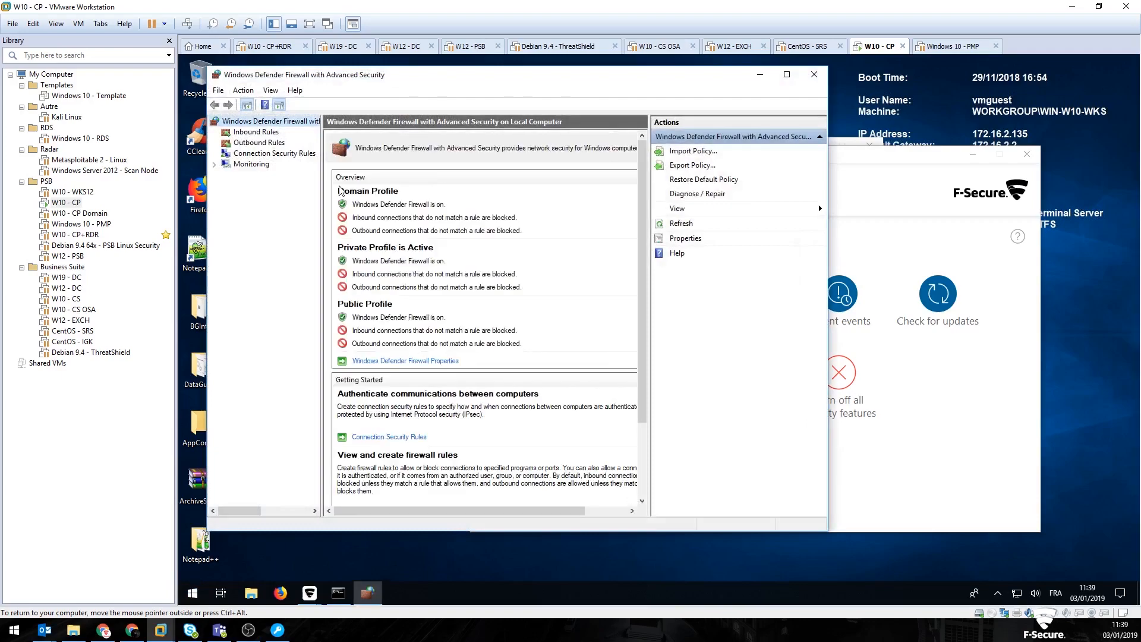
- Show the inbound rules maximized and scroll down to F-Secure's ICMP and DHCP firewall rules
left_click(256, 132)
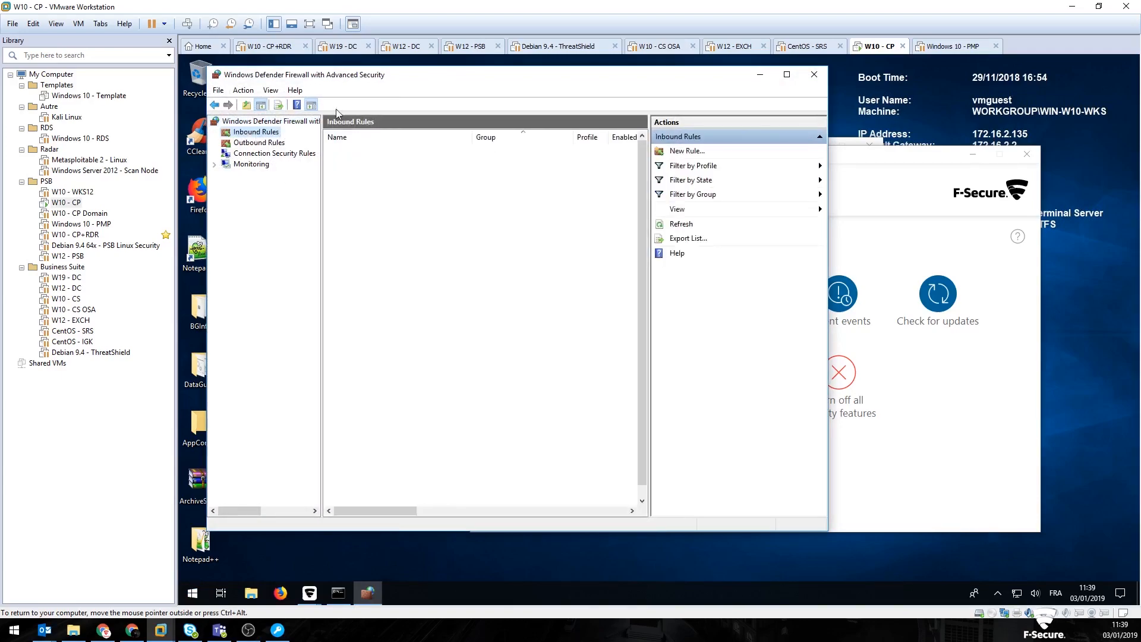
left_click(788, 74)
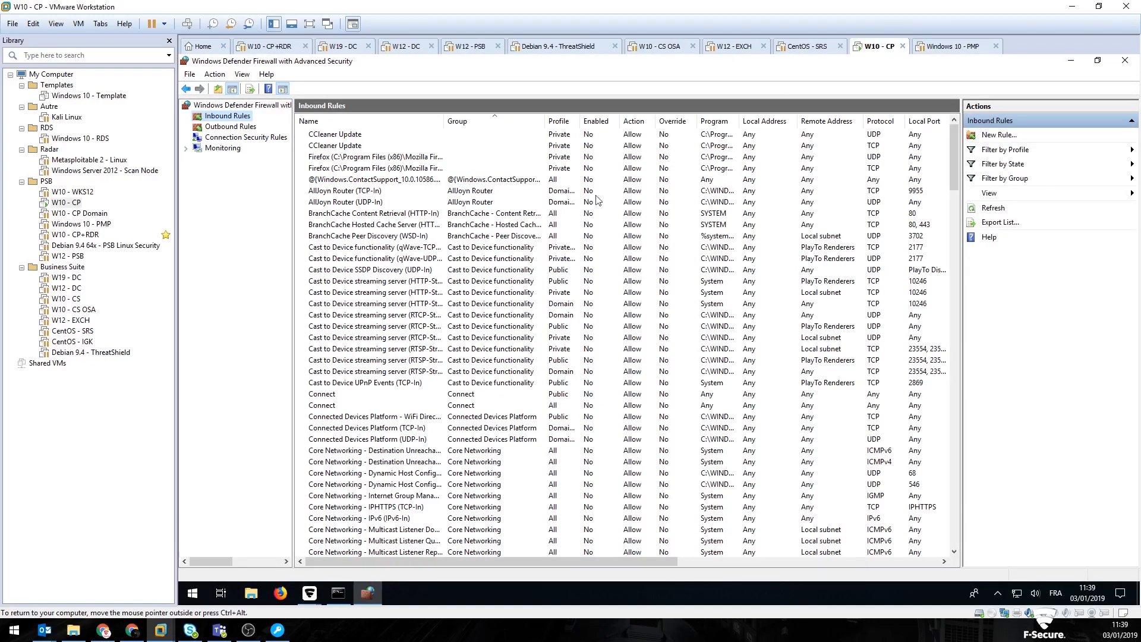
scroll(605, 439, "down", 10)
scroll(605, 439, "down", 6)
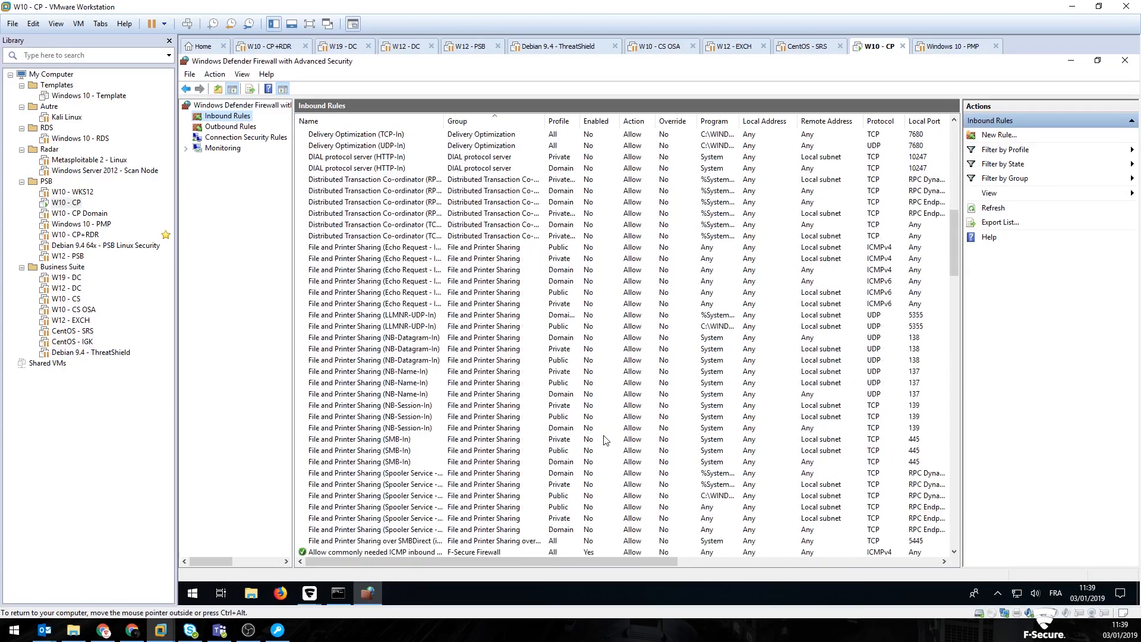
scroll(605, 440, "down", 3)
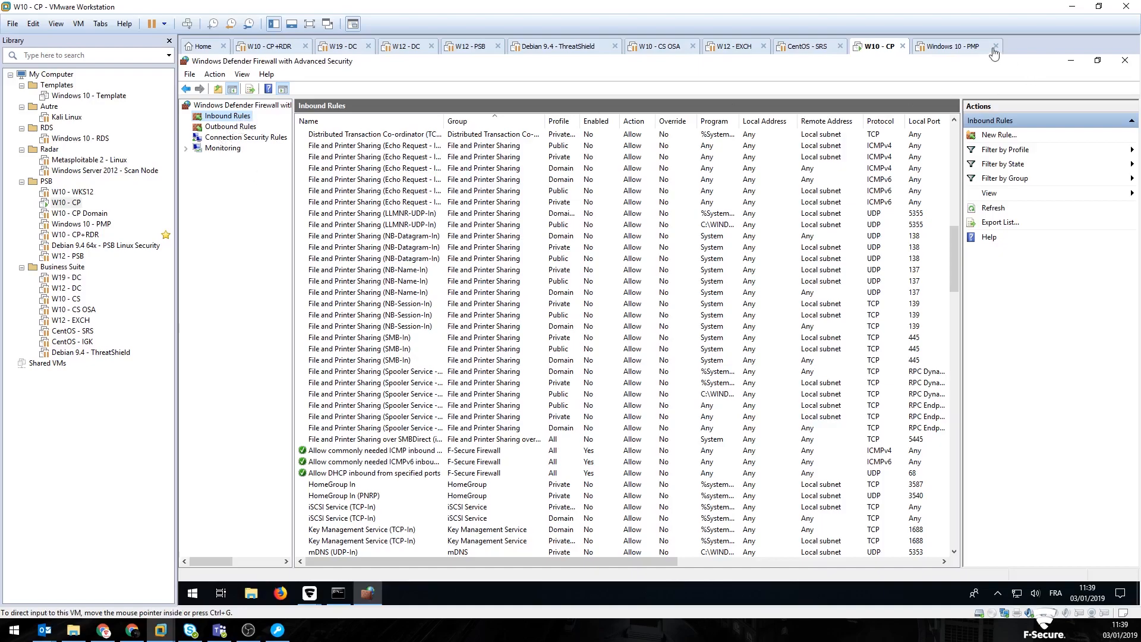
- Minimize the firewall, view the F-Secure client's Malware Protection status, then return to the portal
left_click(1071, 61)
left_click(779, 470)
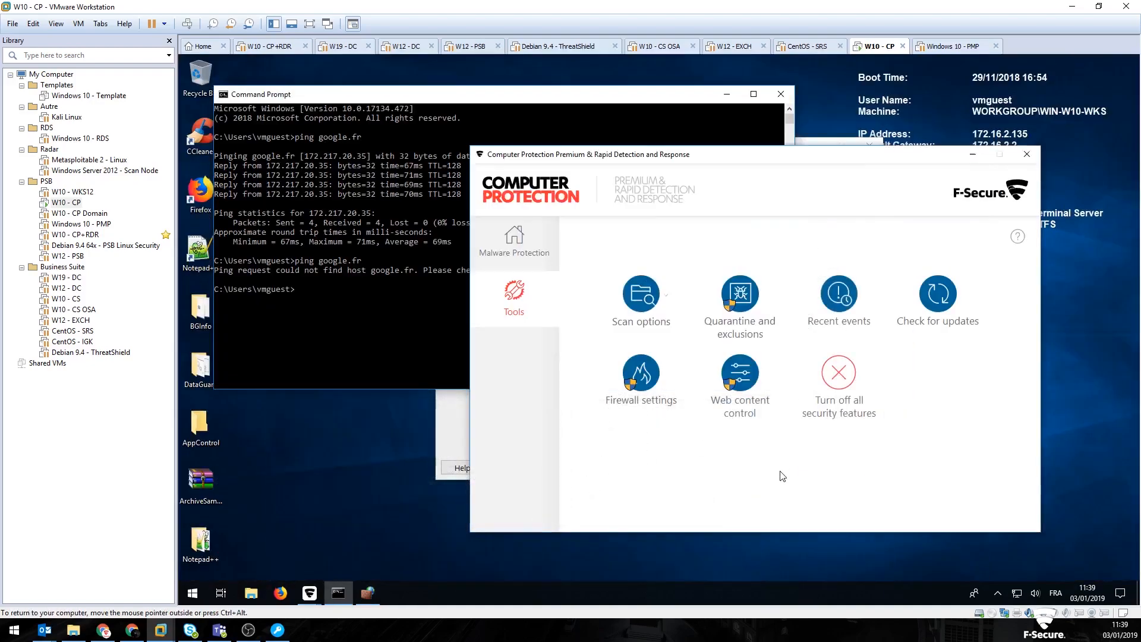
left_click(517, 250)
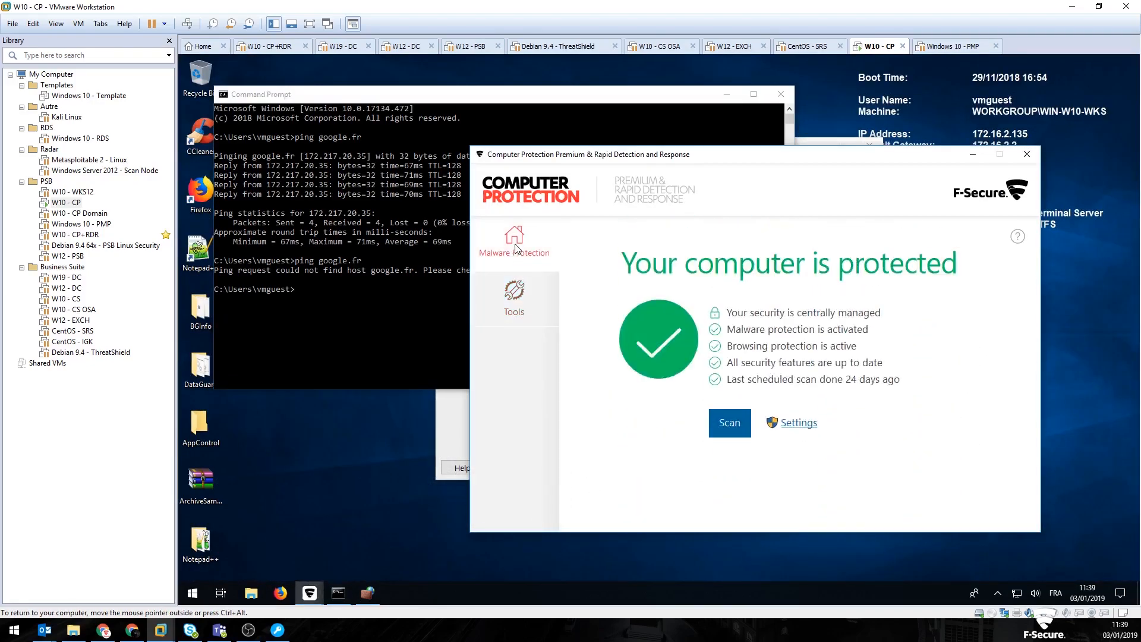
left_click(105, 632)
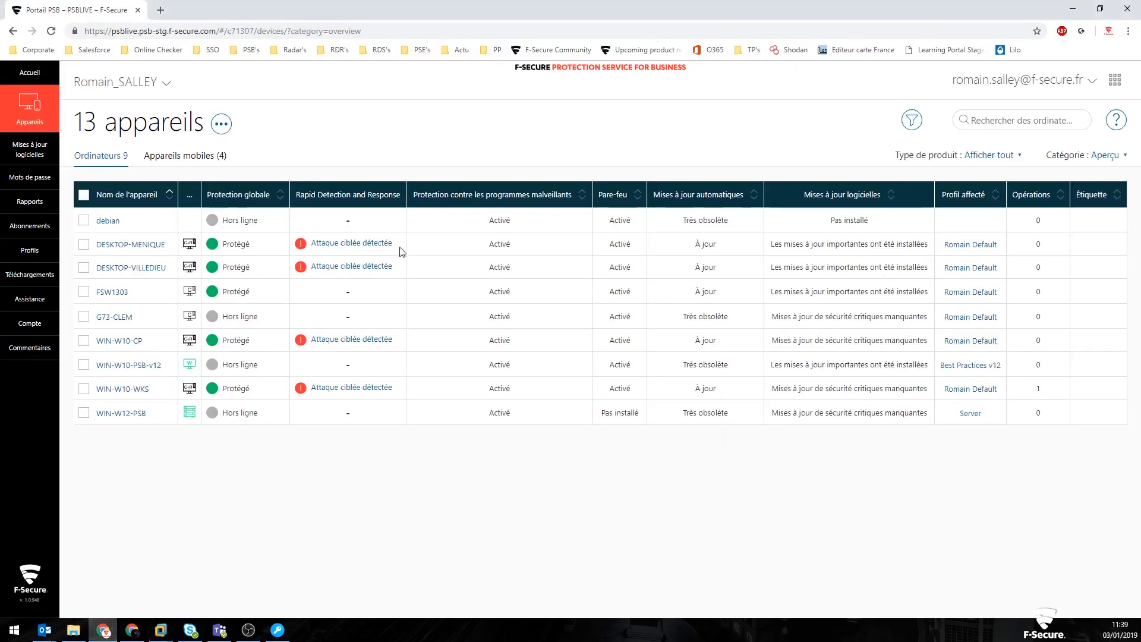
- In Appareils, select WIN-W10-WKS and apply Isolement réseau > Libérer de l'isolement réseau, then return to the VM
left_click(26, 123)
left_click(84, 388)
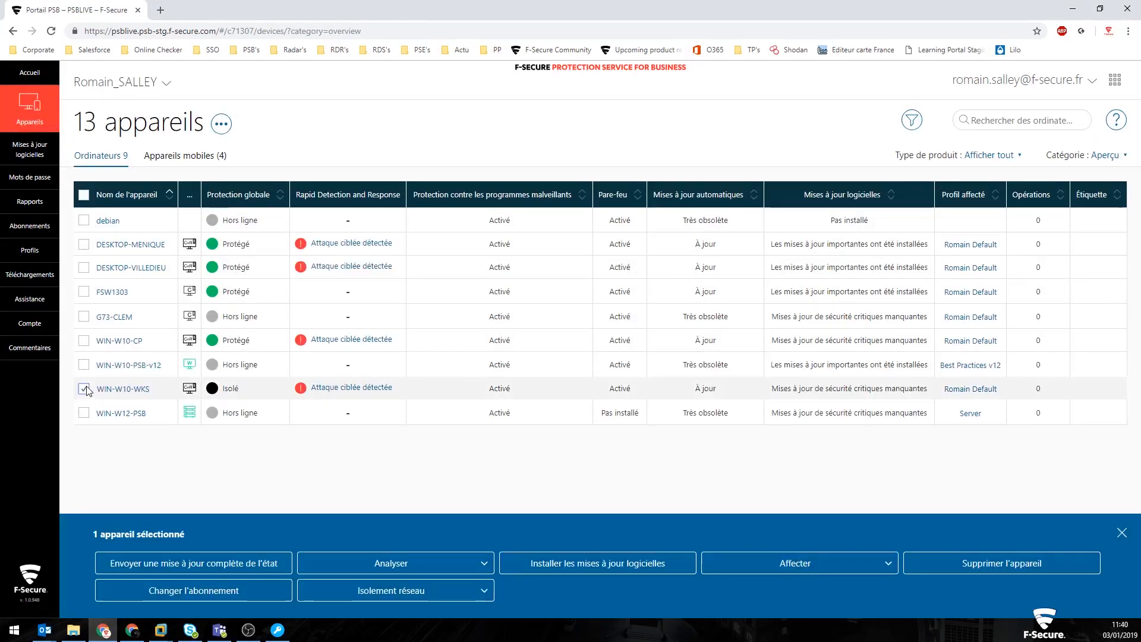
left_click(399, 594)
left_click(383, 567)
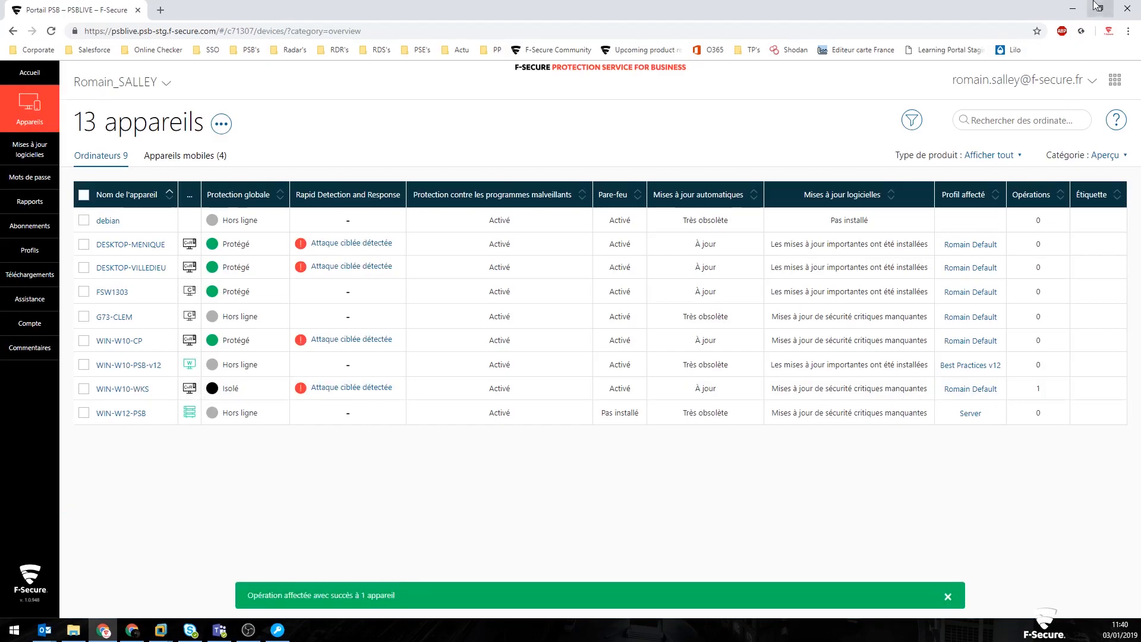
left_click(1072, 9)
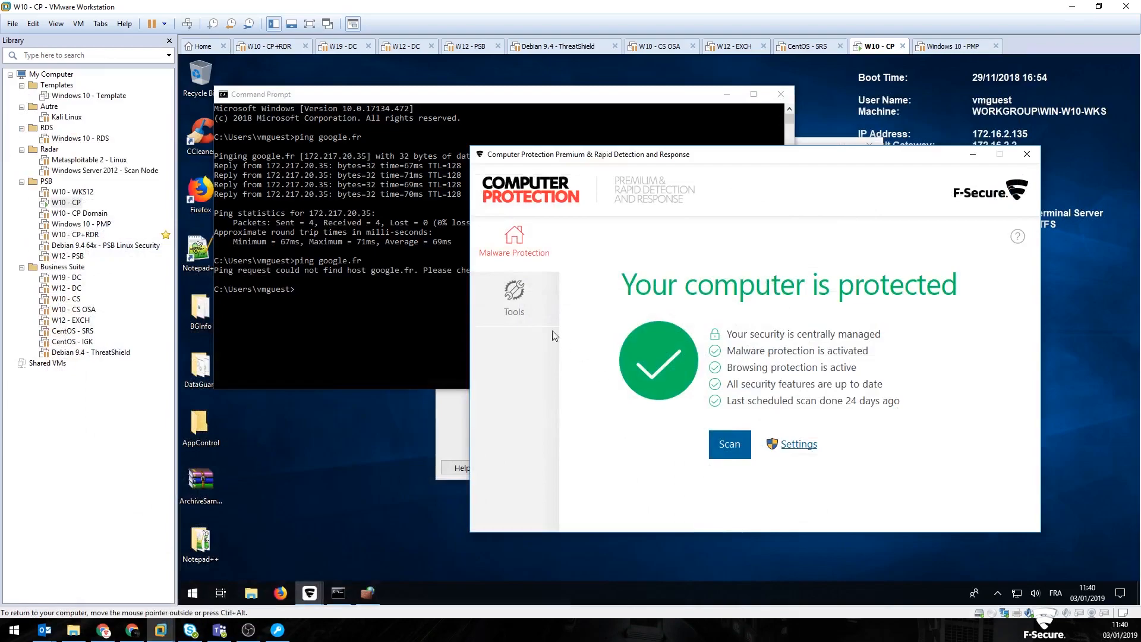
- Run Tools > Check for updates in the guest's F-Secure client, then watch Malware Protection for the release notice
left_click(514, 297)
left_click(936, 321)
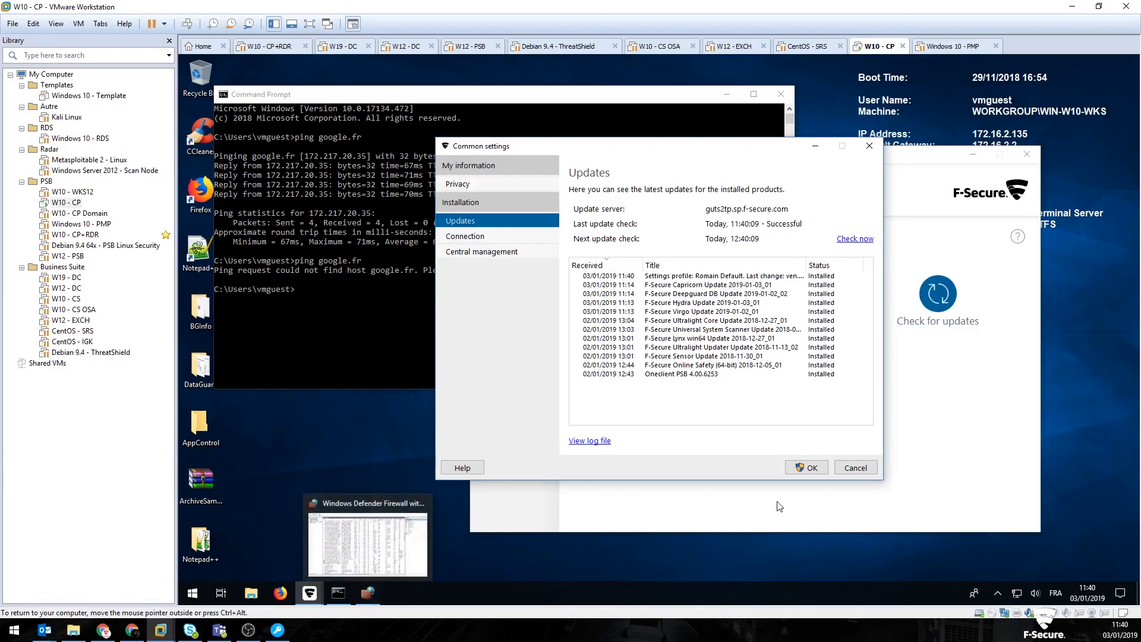
left_click(793, 502)
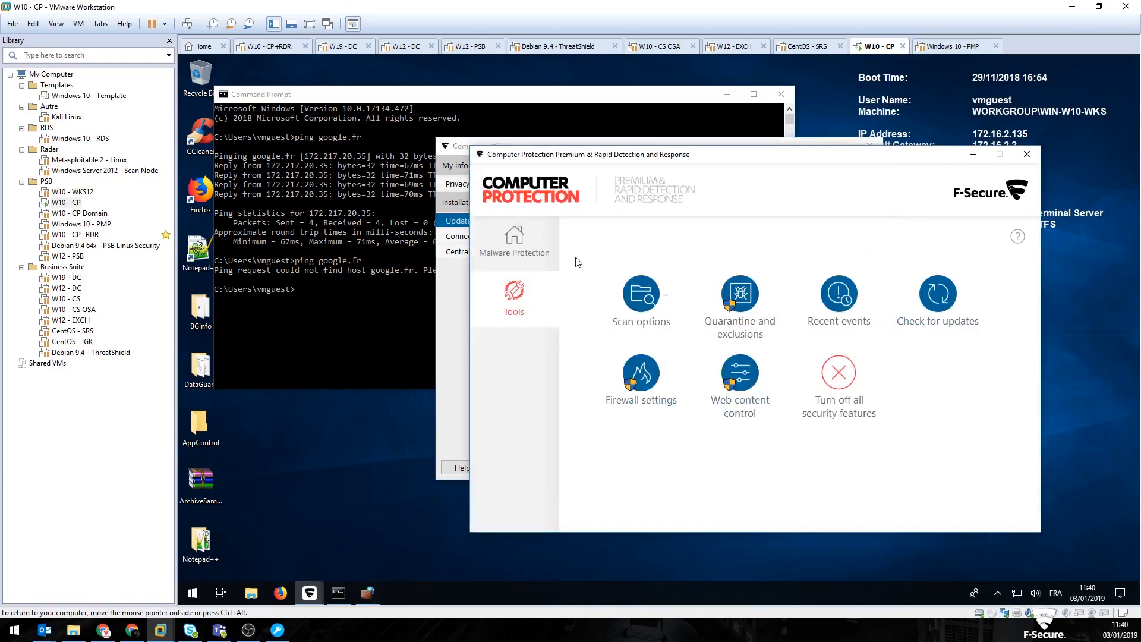
left_click(515, 244)
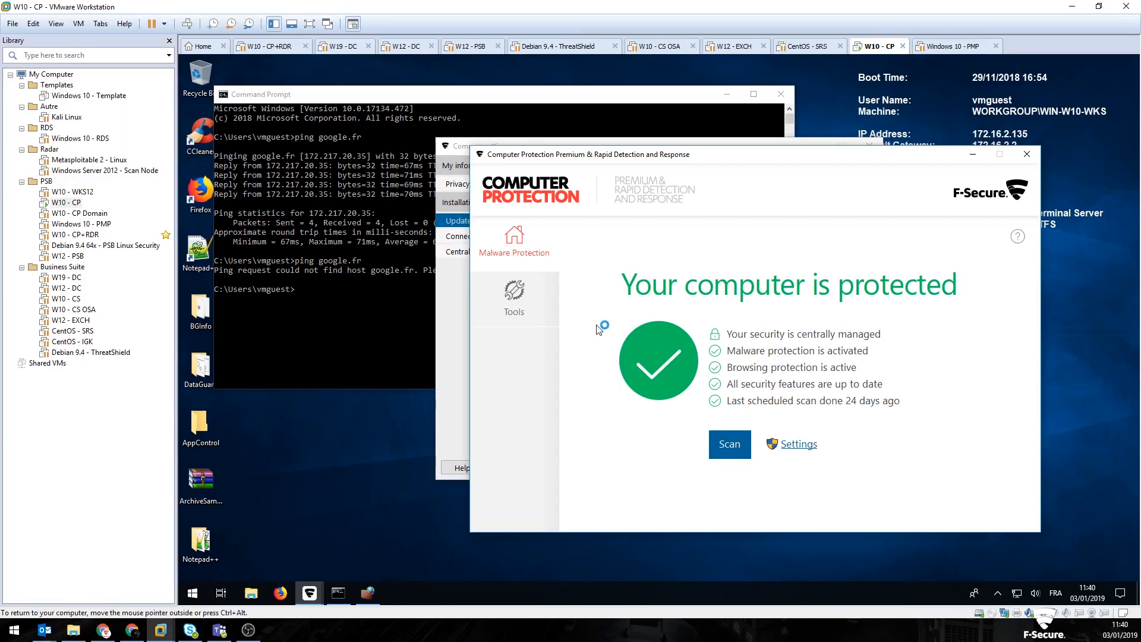
key("ctrl+alt")
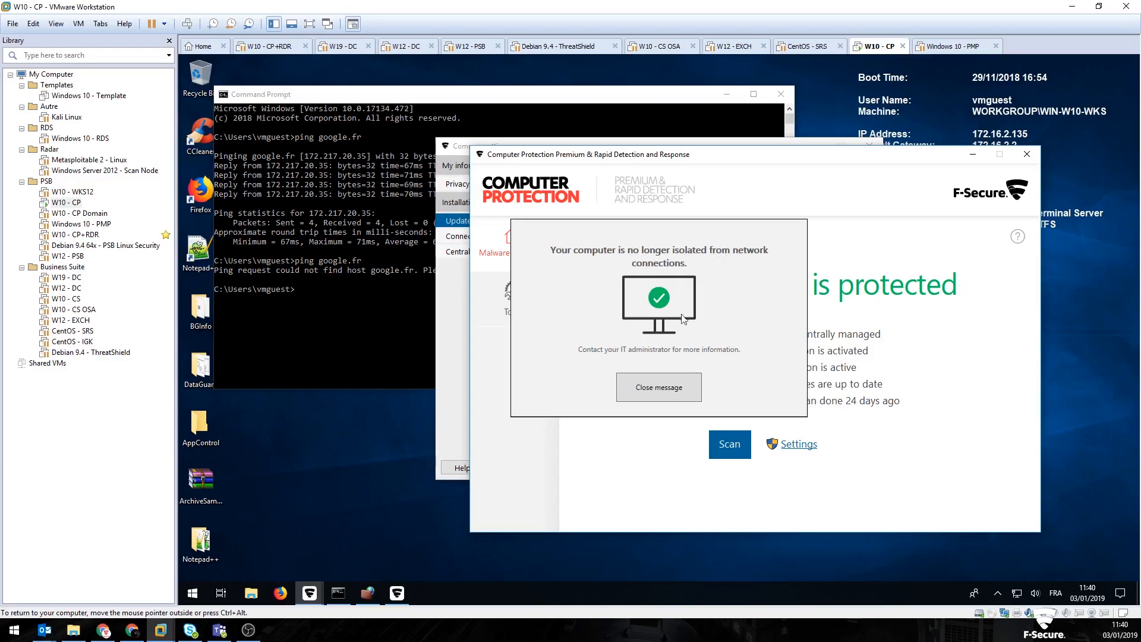
- Dismiss the no-longer-isolated notice and rerun ping google.fr, which succeeds again
left_click(648, 393)
left_click(397, 365)
key("Up")
key("Return")
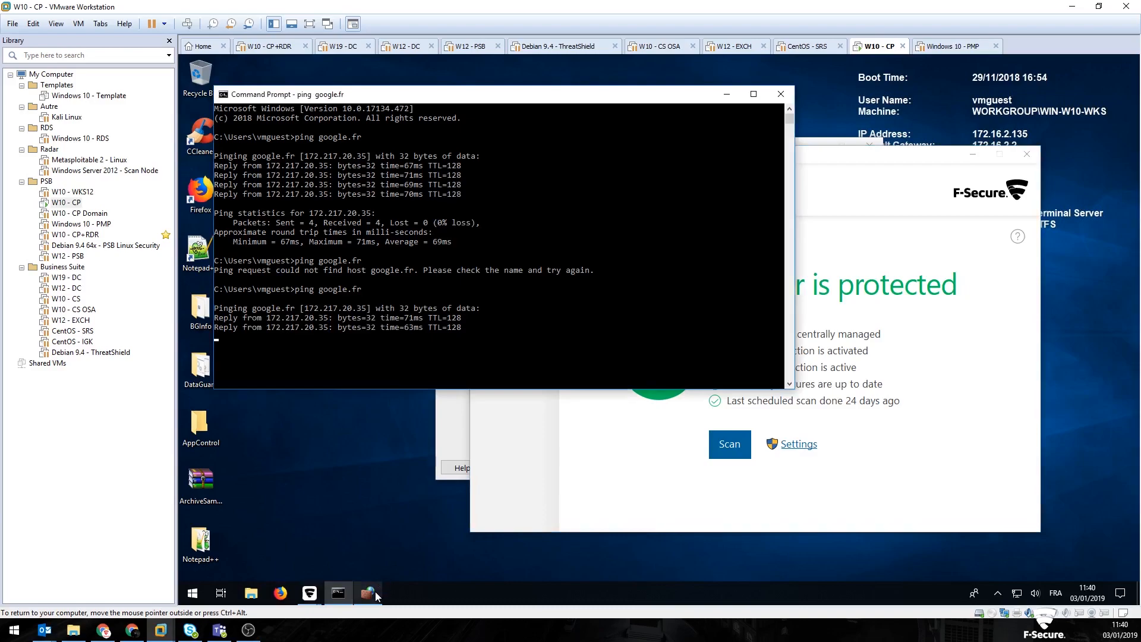
- Review the firewall's outbound and inbound rules, then go back to the portal in Chrome
left_click(368, 592)
left_click(226, 125)
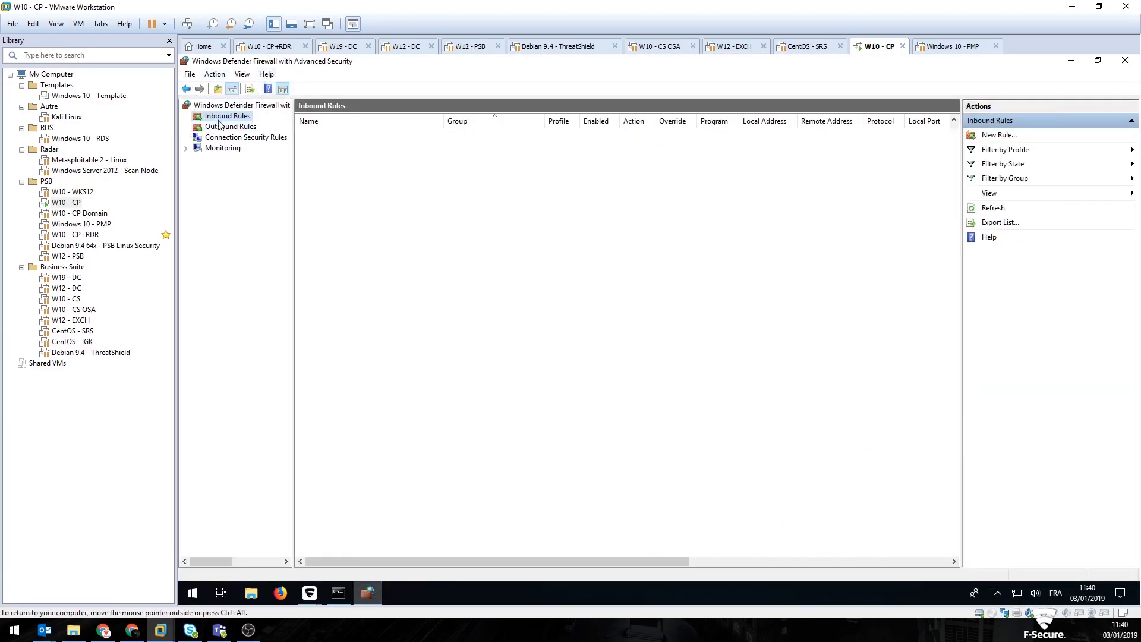
left_click(226, 116)
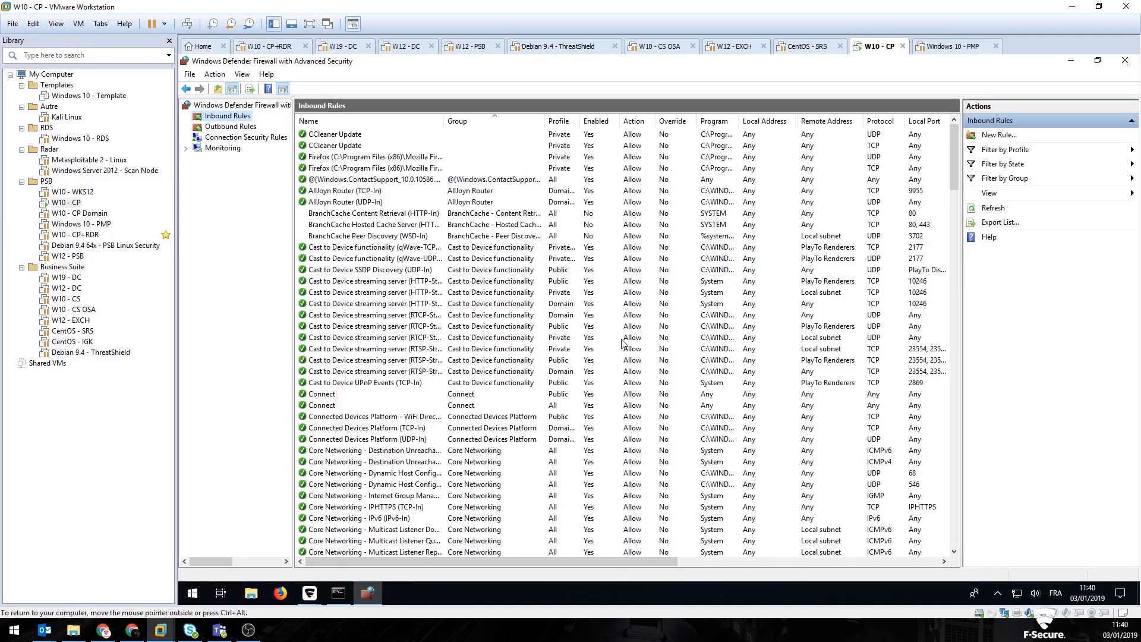
scroll(622, 343, "down", 8)
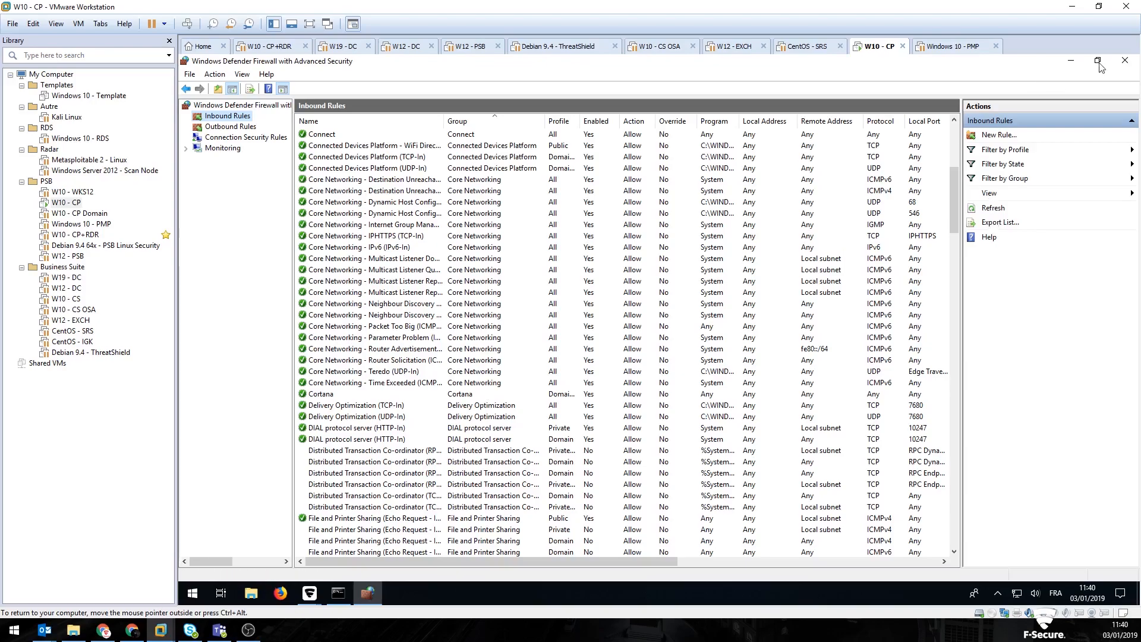
mouse_move(106, 630)
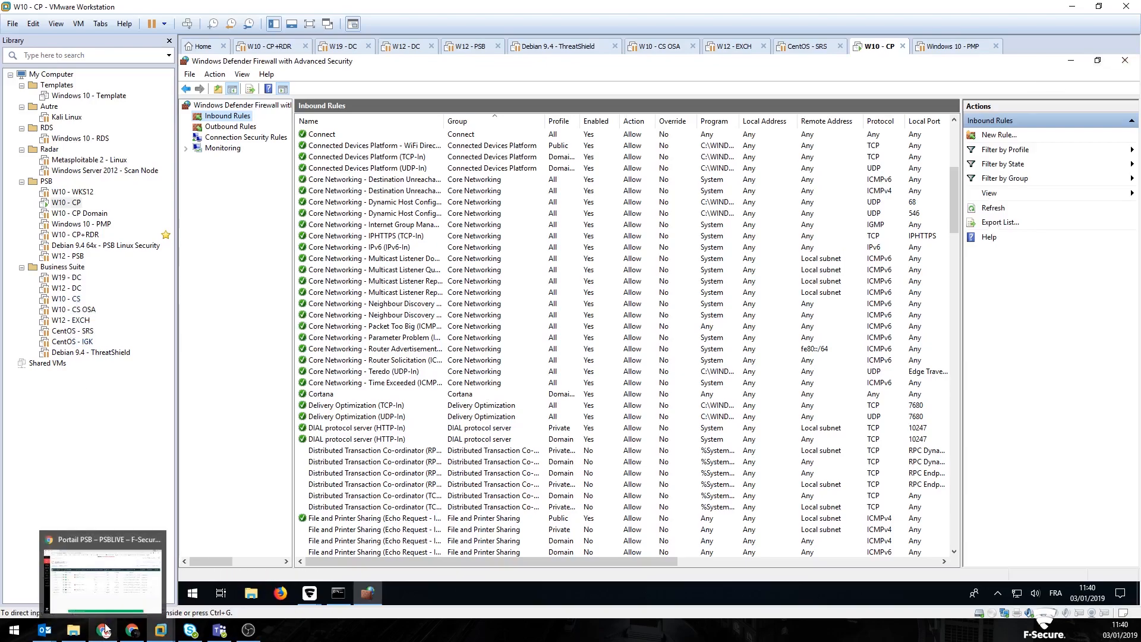
left_click(104, 630)
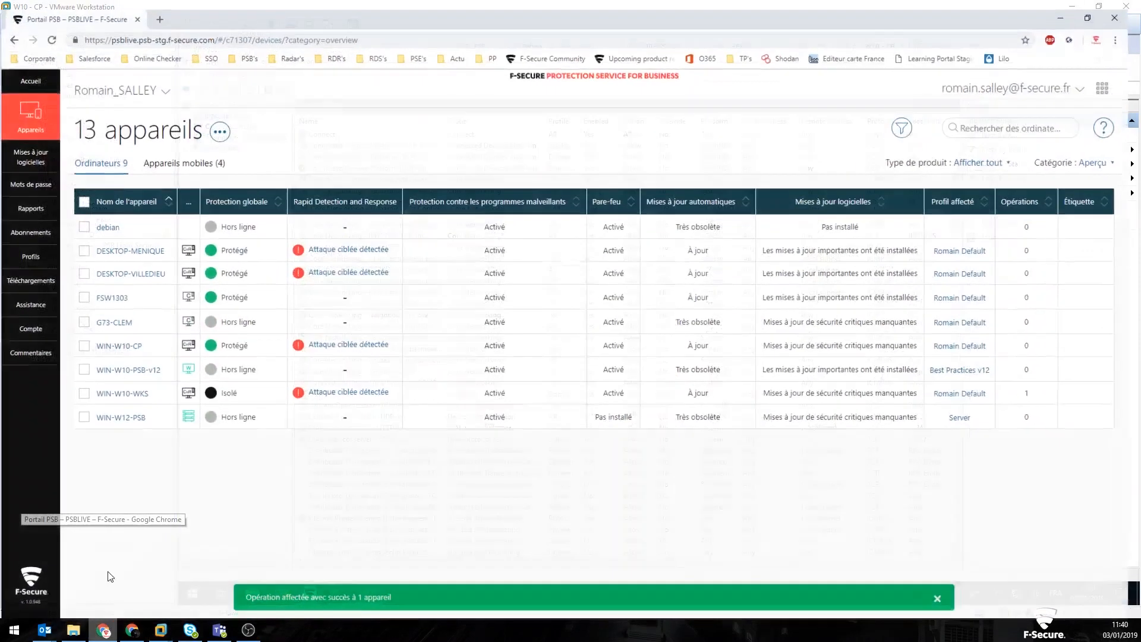
- In Mots de passe, open the user's Password Protection devices and tick WIN-W10-WKS, DESKTOP-VILLEDIEU and the other PC
left_click(9, 181)
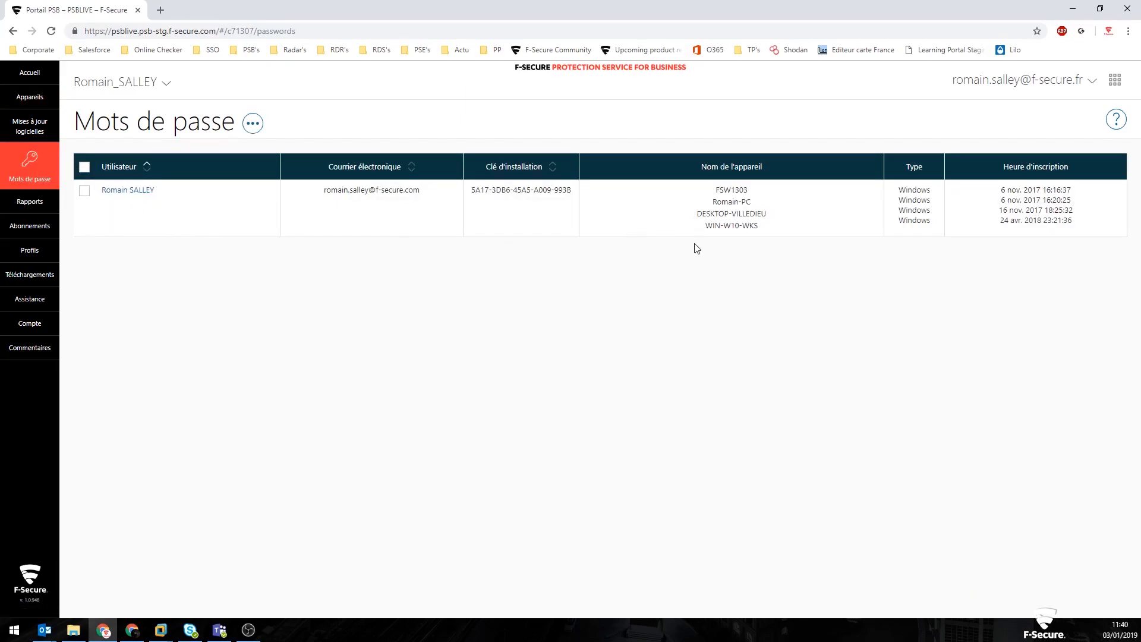
left_click(113, 192)
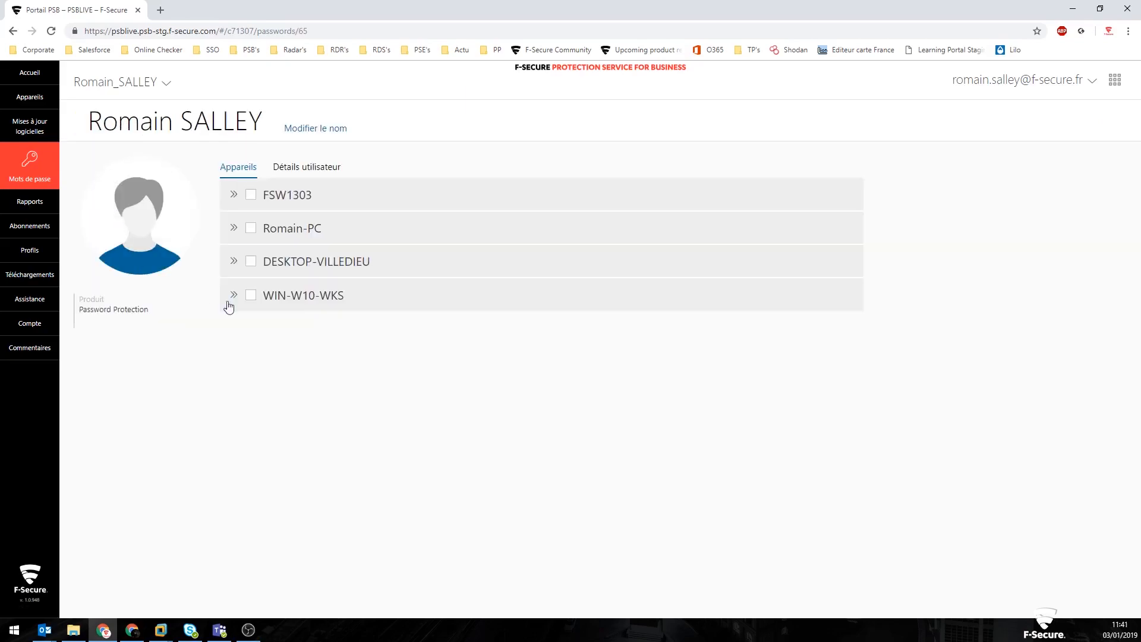
left_click(250, 295)
left_click(251, 265)
left_click(250, 228)
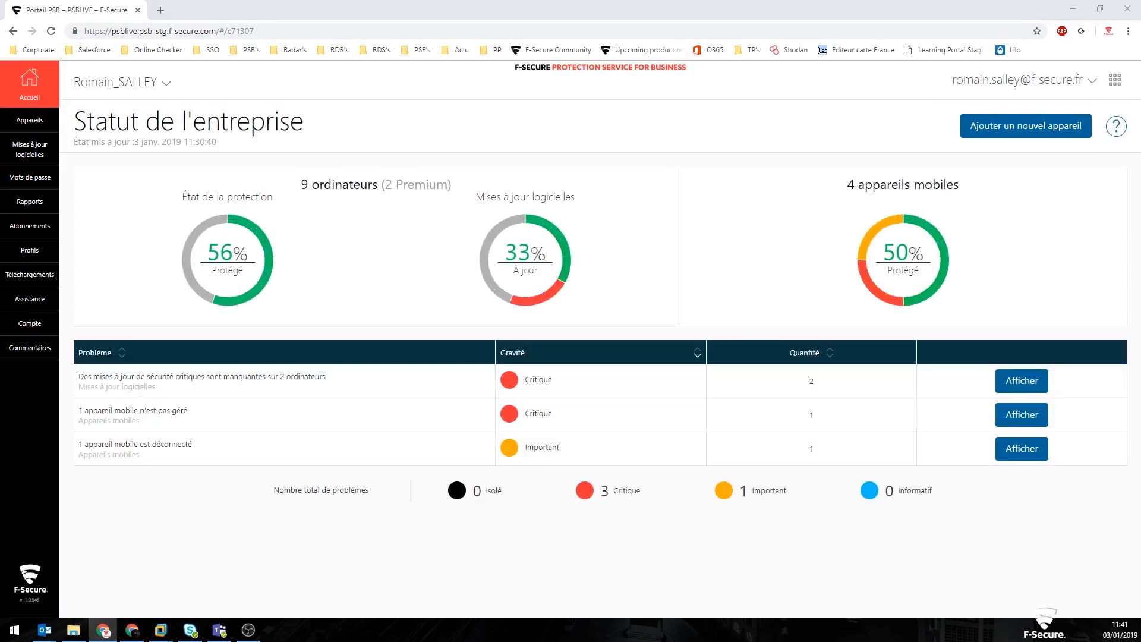
- Alt+Tab to the Command Prompt showing FsMsiTool.exe usage with mandatory --inmsi, --name and --value options
key("alt+Tab")
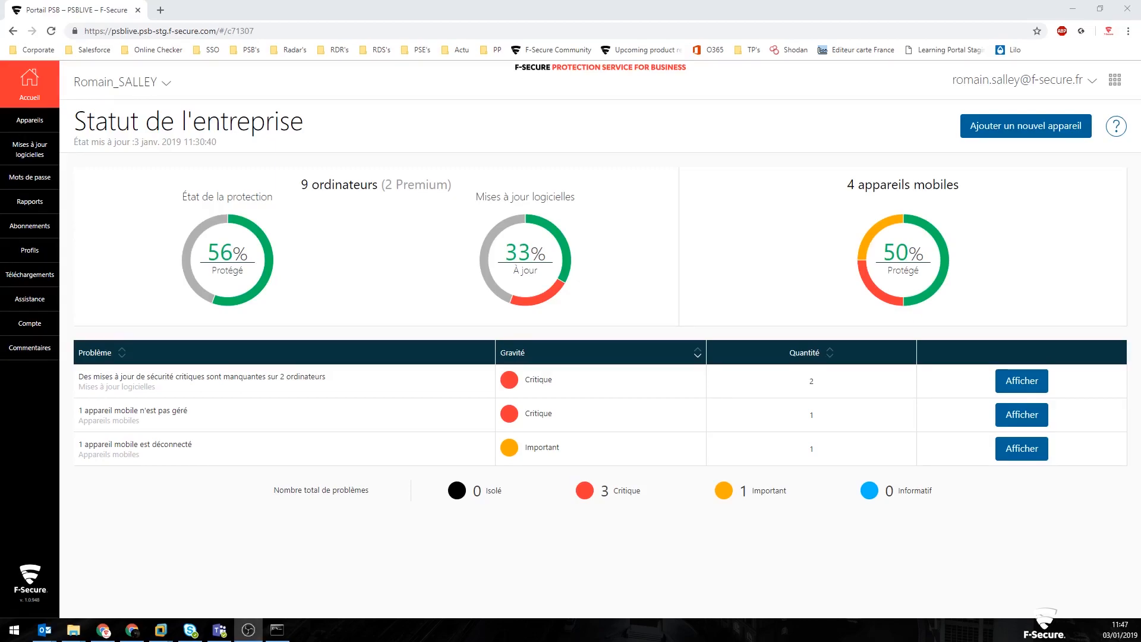
key("alt+Tab")
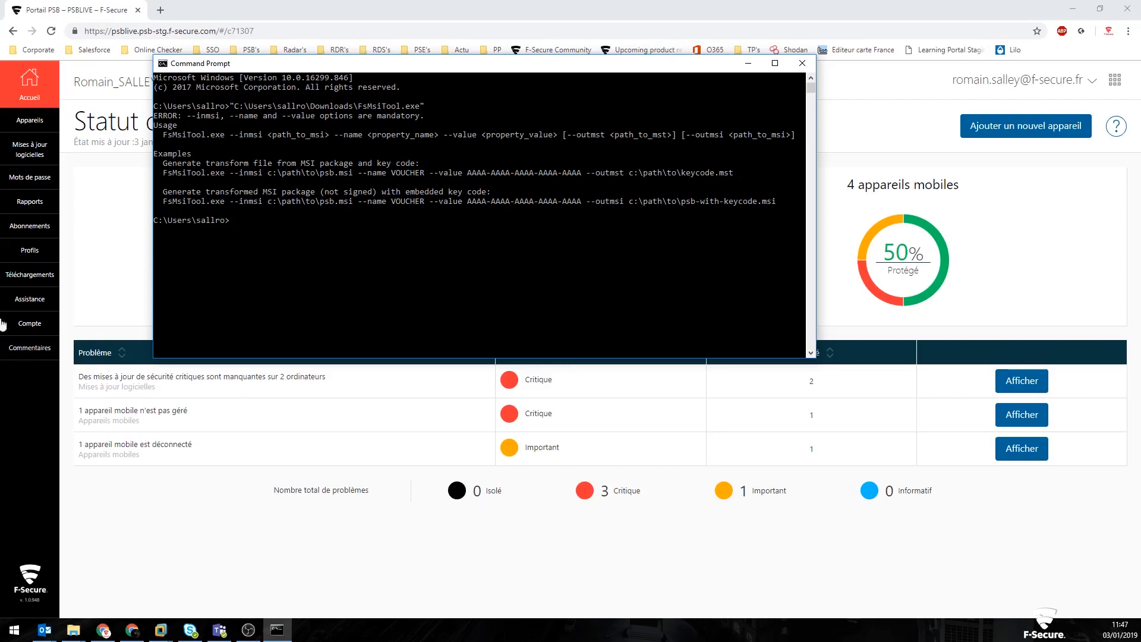
- Check the MSI installer button on the Téléchargements page, then glance at the Command Prompt
left_click(31, 226)
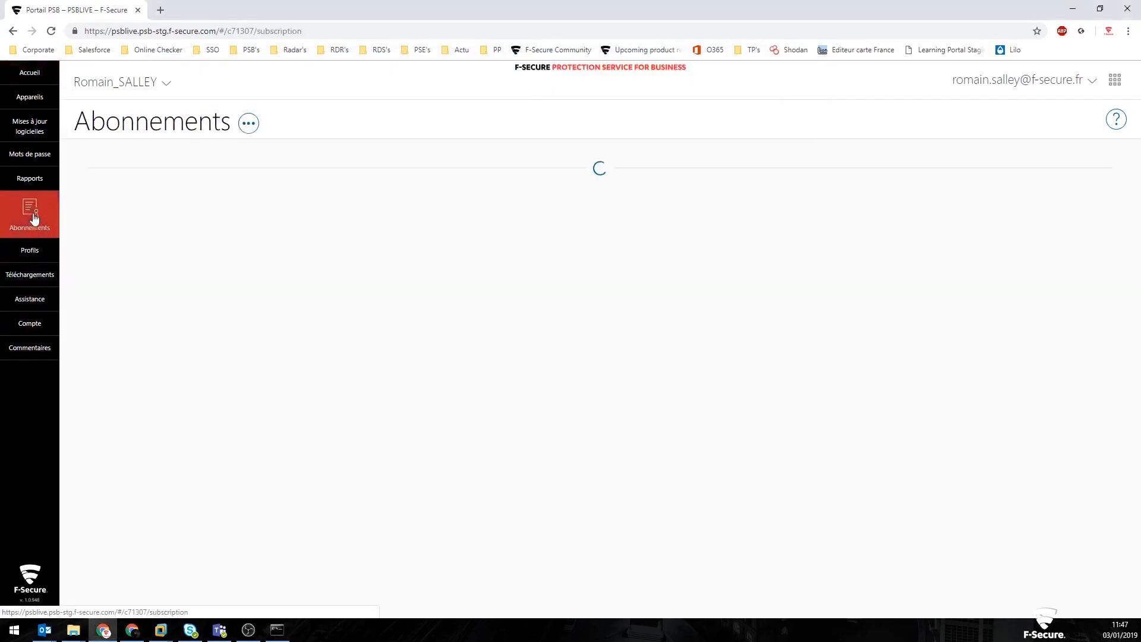
left_click(33, 277)
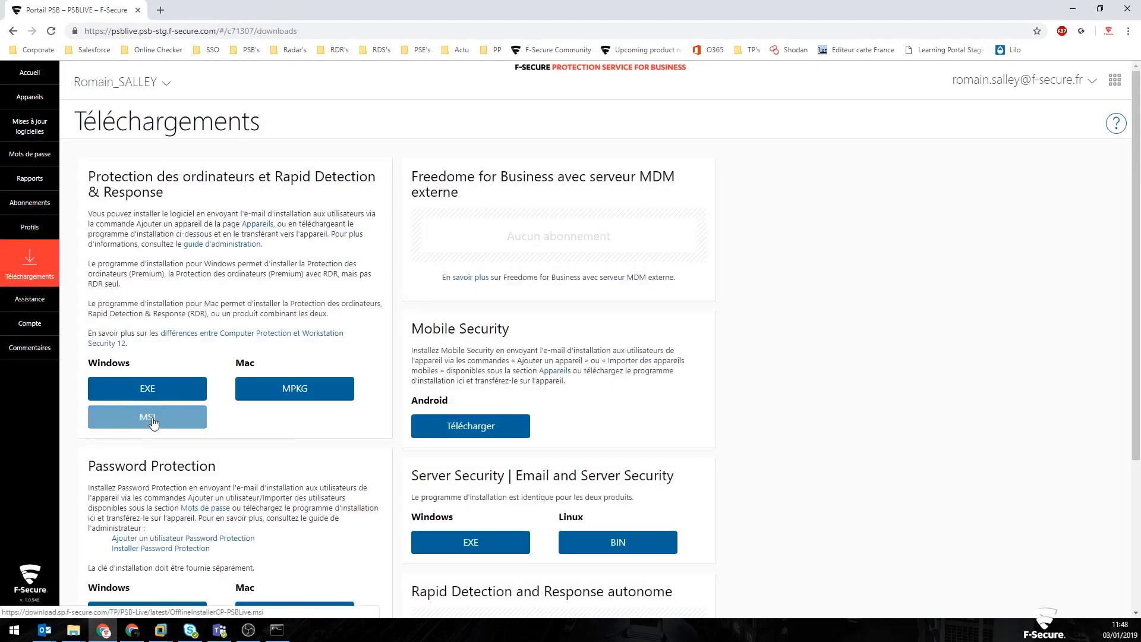
left_click(278, 634)
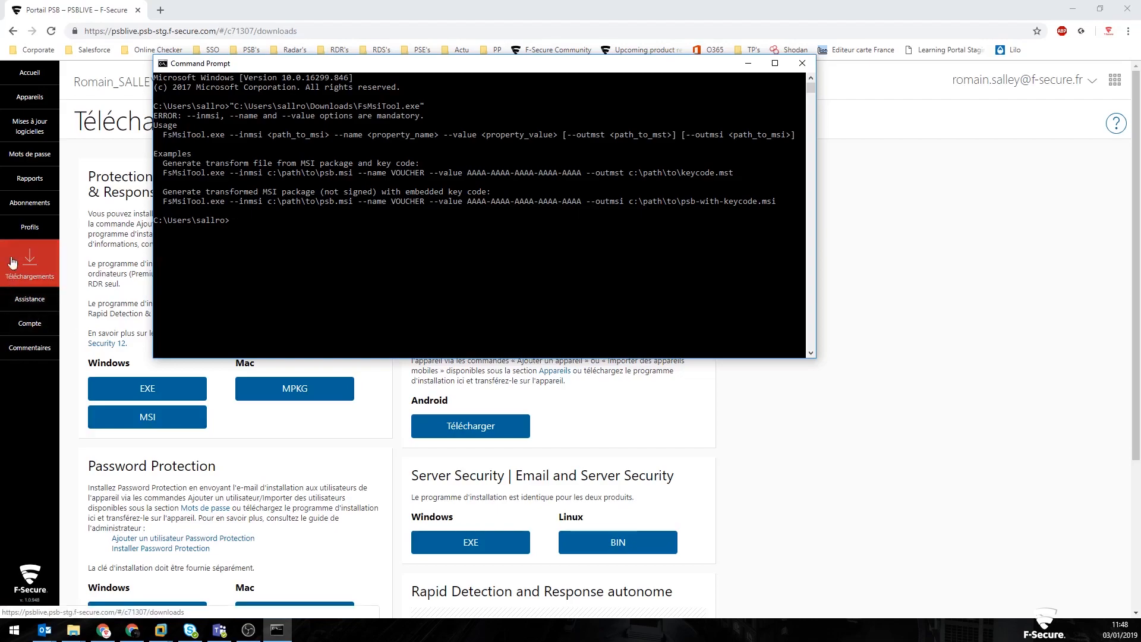
- Back on Abonnements, highlight the Premium + RDR subscription key for use in the Command Prompt
left_click(29, 205)
left_click(31, 205)
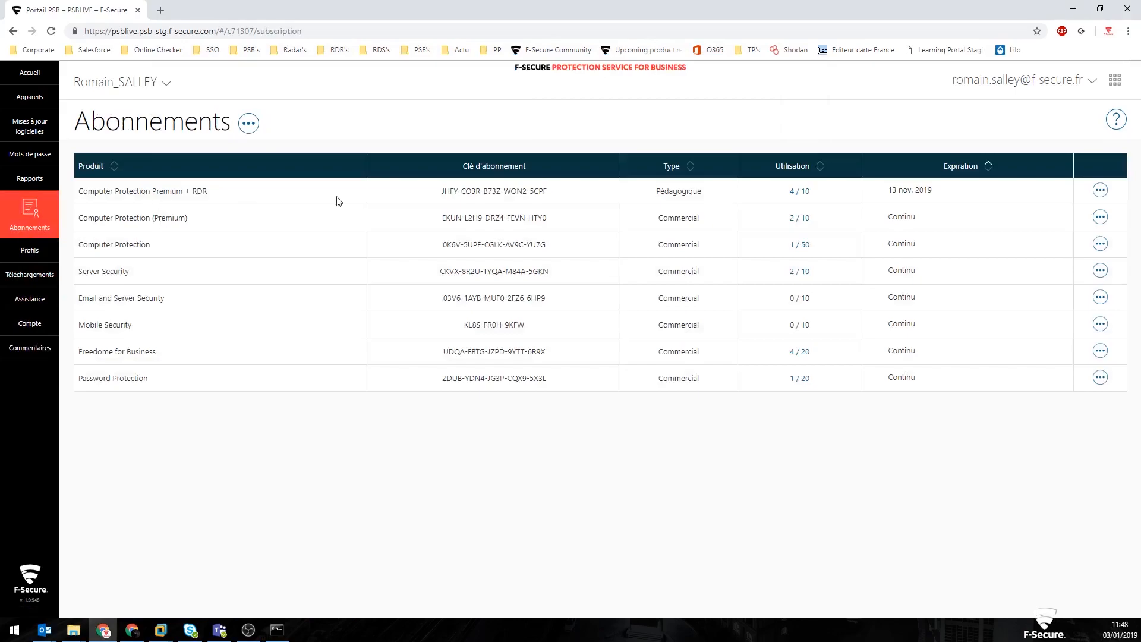
left_click_drag(441, 191, 562, 197)
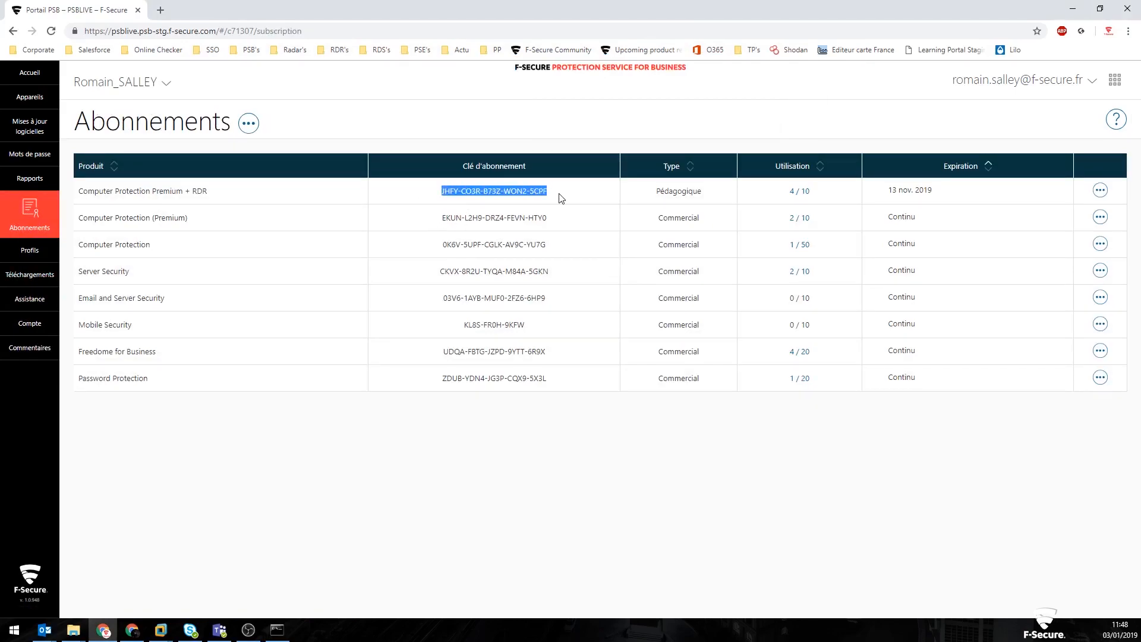
left_click(289, 633)
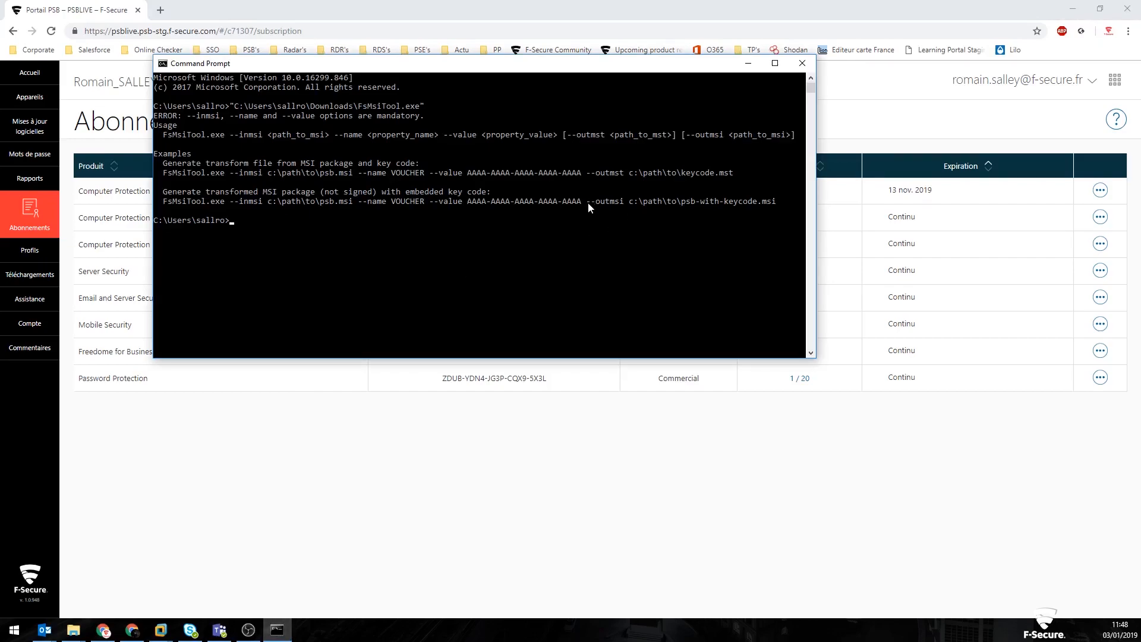